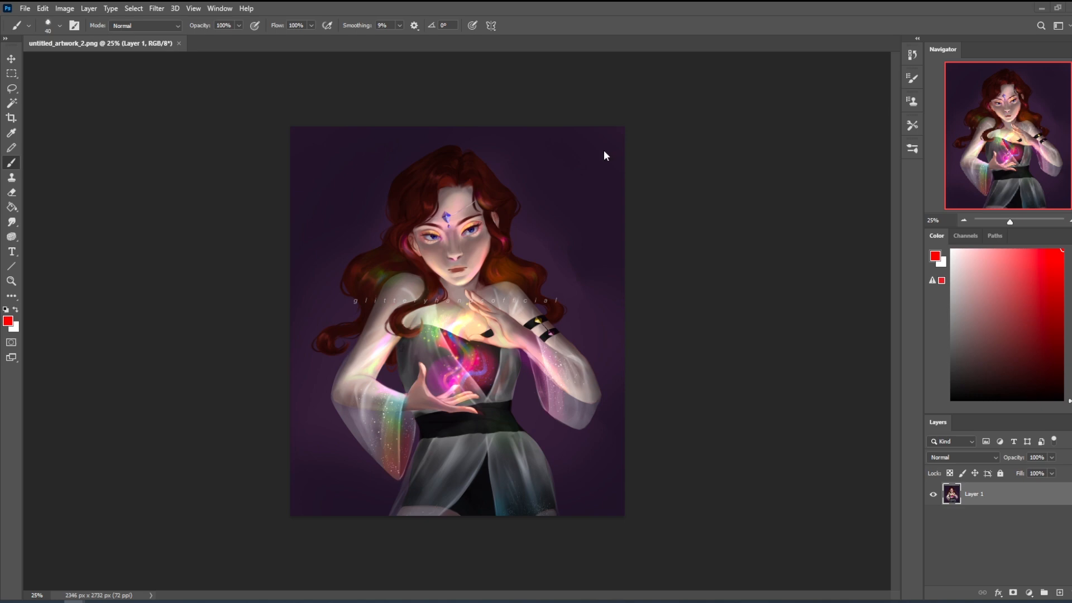
Switch to the browser and open the r/istebrak subreddit from the Istebrak website's Community page.
key("alt+Tab")
left_click_drag(714, 35, 664, 20)
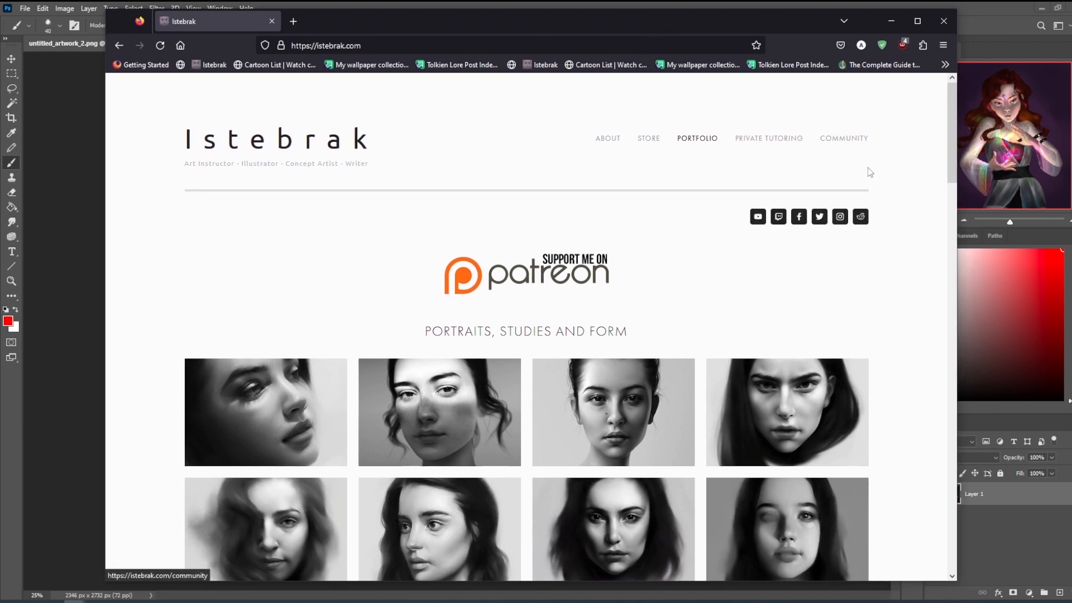
left_click(846, 139)
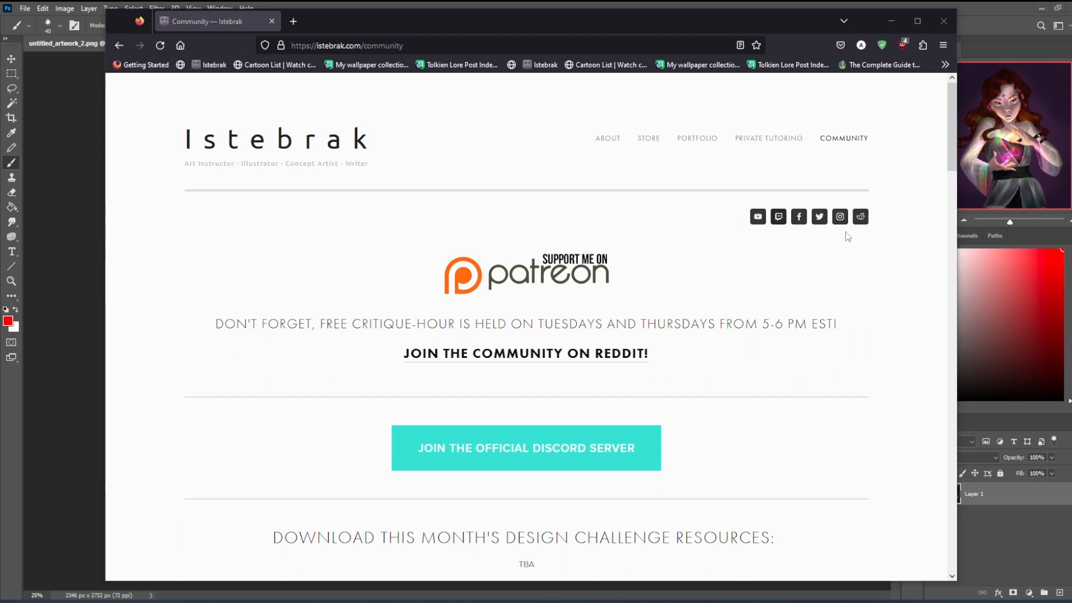
left_click(861, 217)
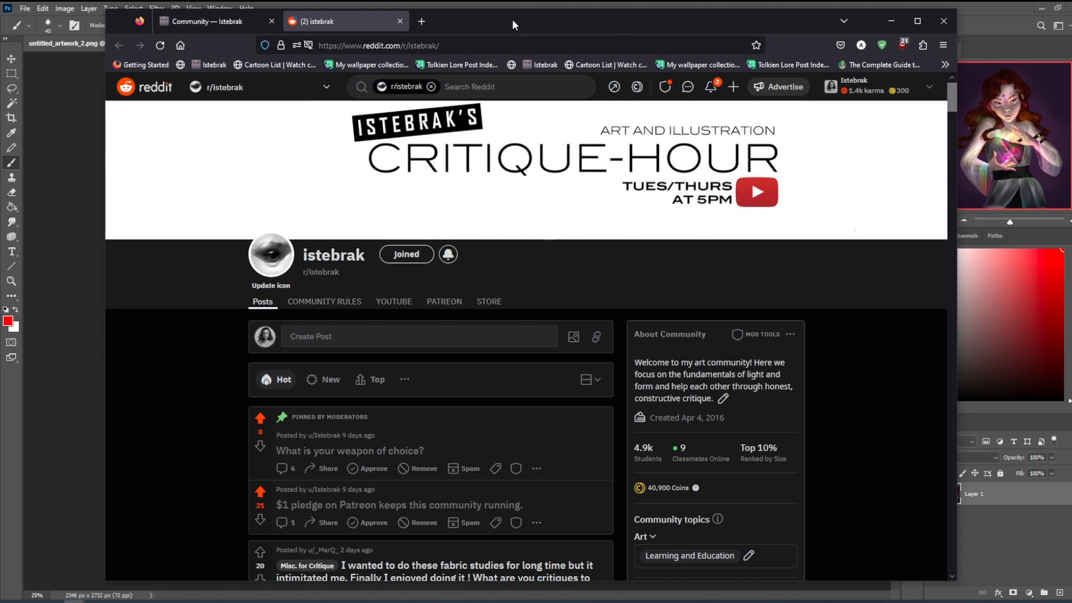
Look through the subreddit's pinned and recent posts, and close the Reddit page and the browser.
scroll(177, 427, "down", 3)
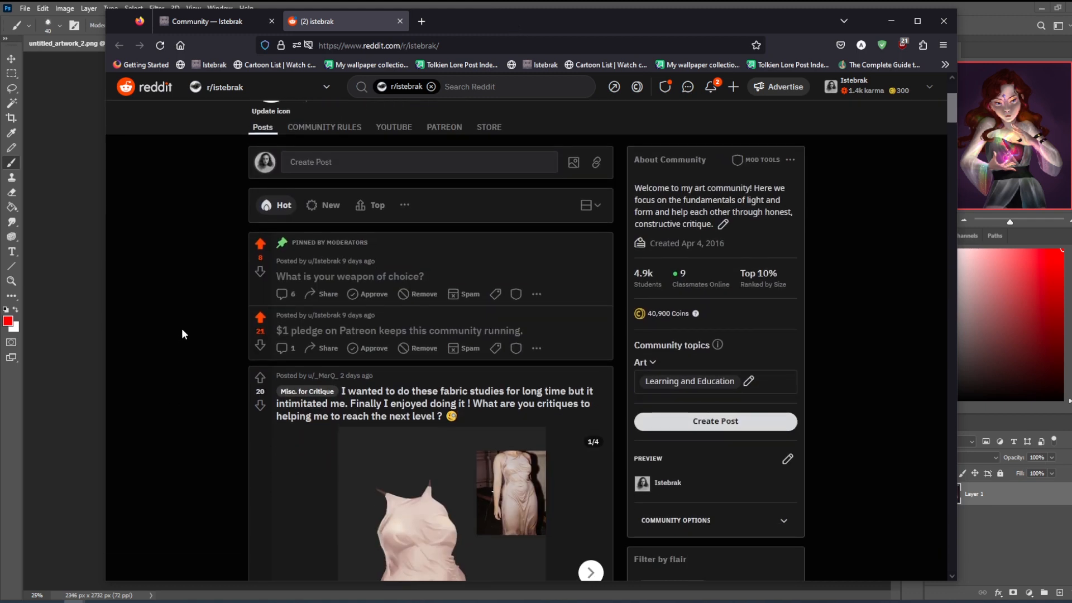
scroll(182, 329, "up", 1)
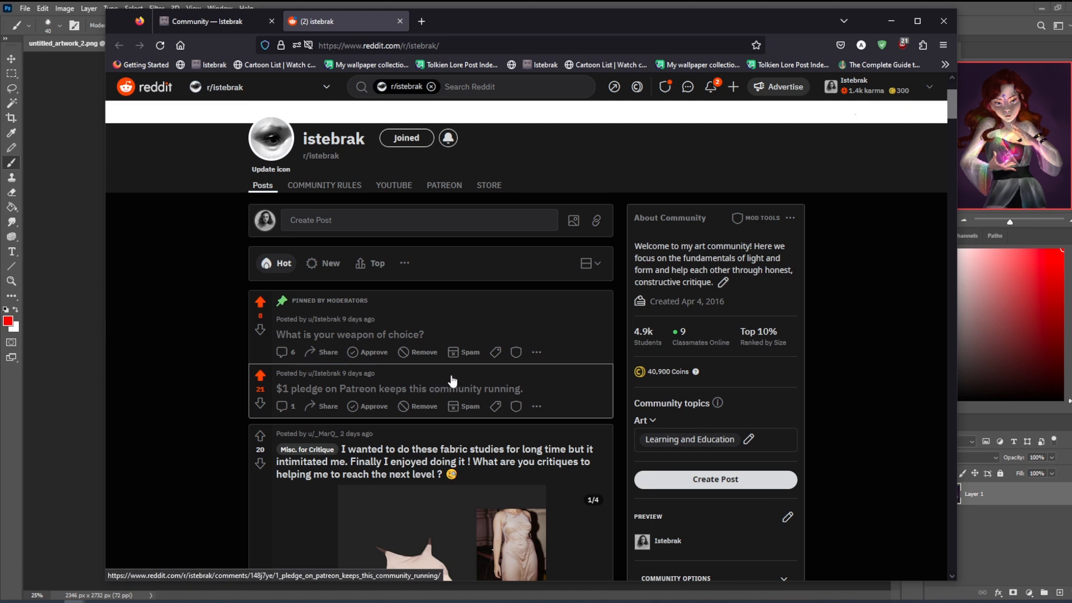
left_click(399, 22)
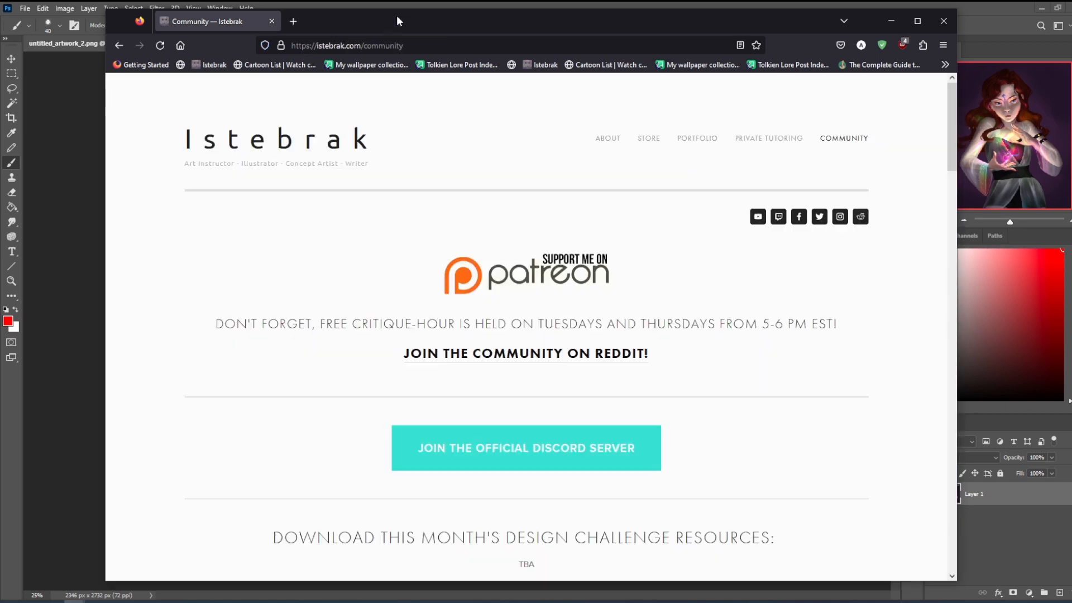
left_click(941, 22)
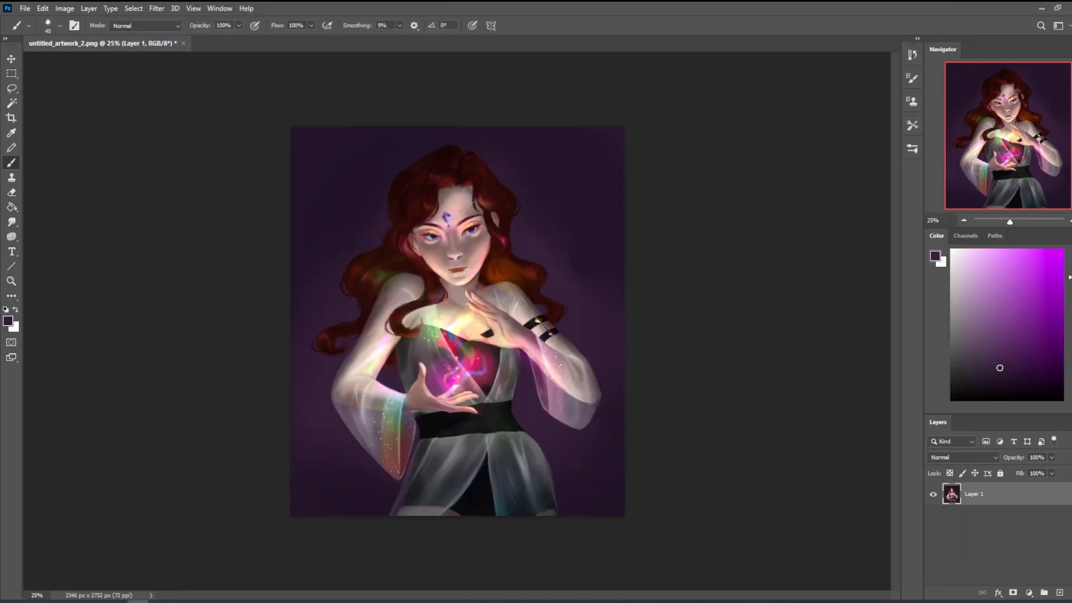
Place PortraitStudio beside the Photoshop painting and pose the female mannequin's arms to match the painted figure's gesture.
left_click(158, 602)
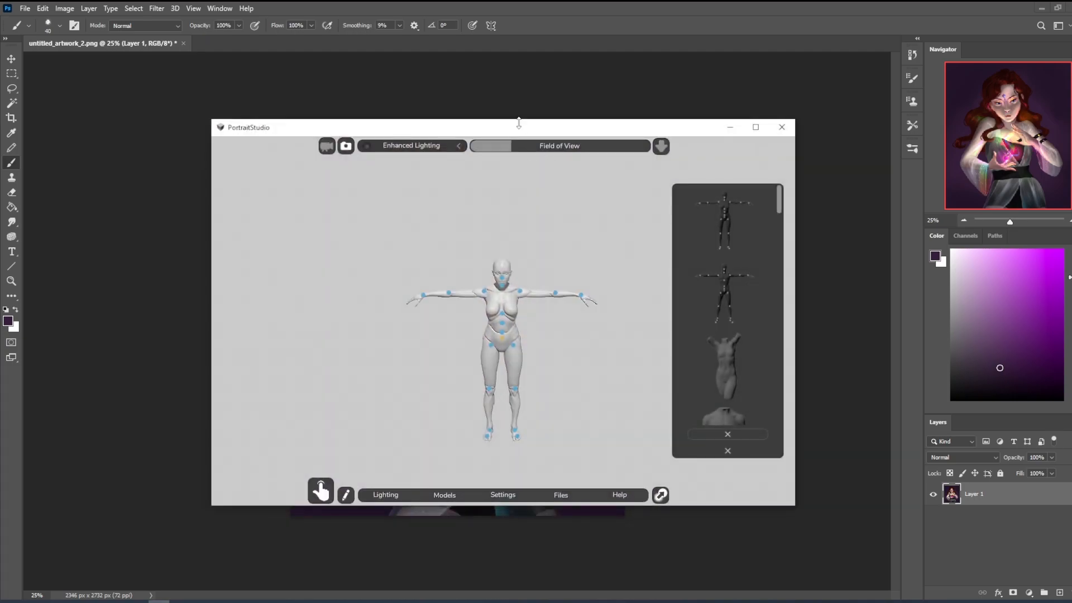
left_click_drag(592, 15, 249, 28)
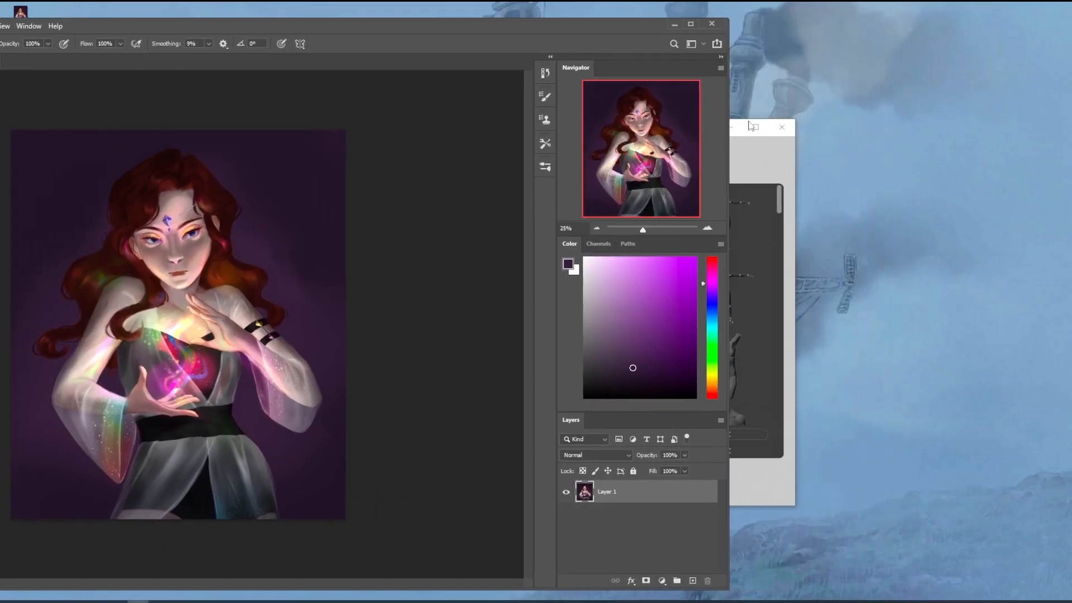
left_click(744, 145)
left_click_drag(717, 255, 701, 243)
left_click_drag(764, 221, 781, 213)
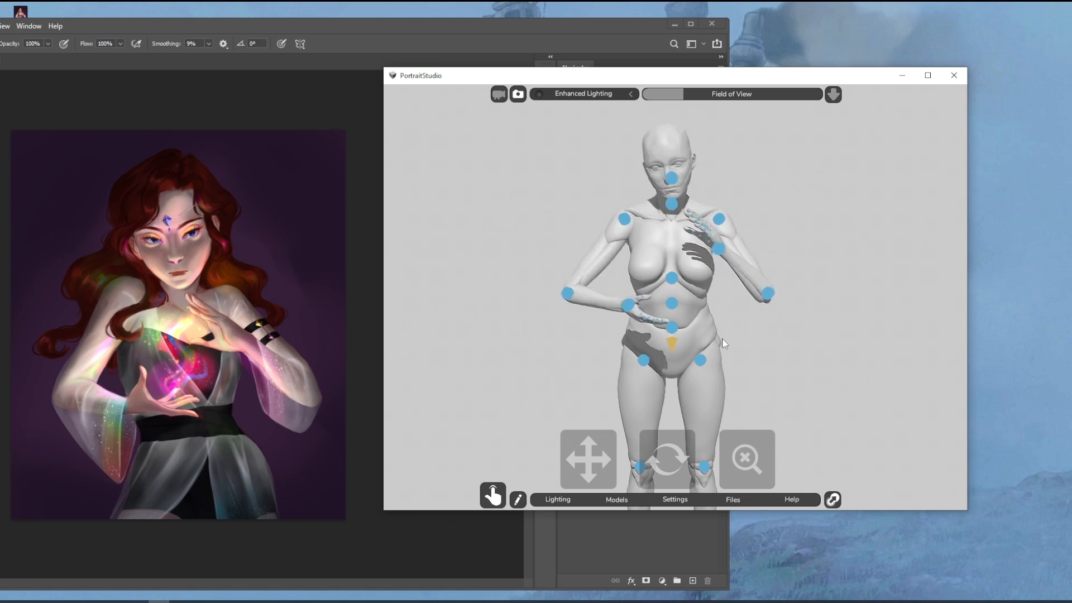
Turn the mannequin's torso and pelvis slightly to the side and rotate its right thigh back to straighten the leg.
left_click(673, 305)
left_click_drag(688, 320, 685, 318)
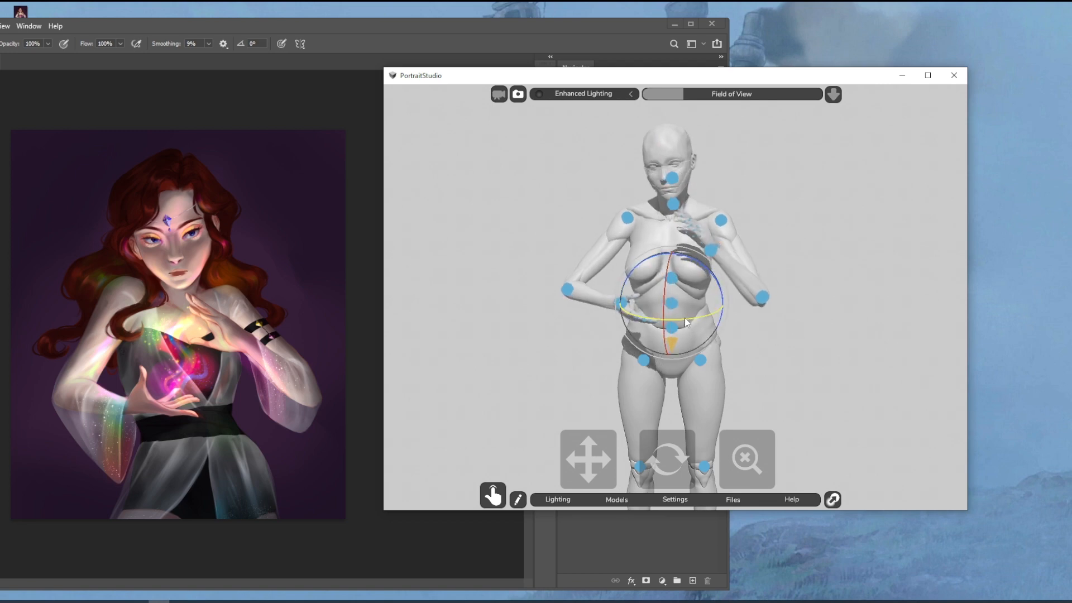
left_click(780, 319)
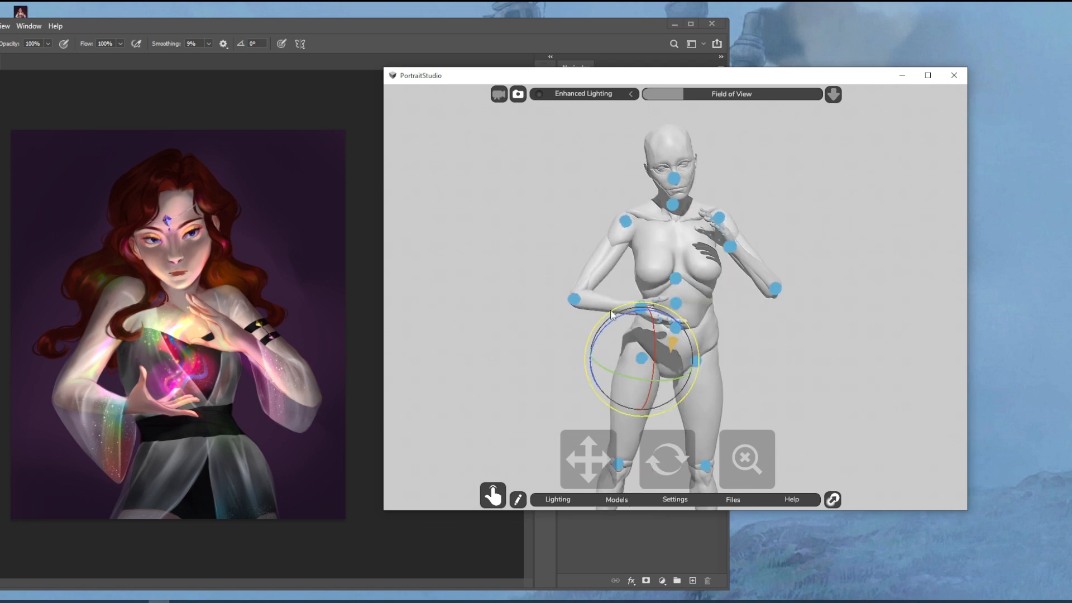
left_click_drag(611, 314, 606, 316)
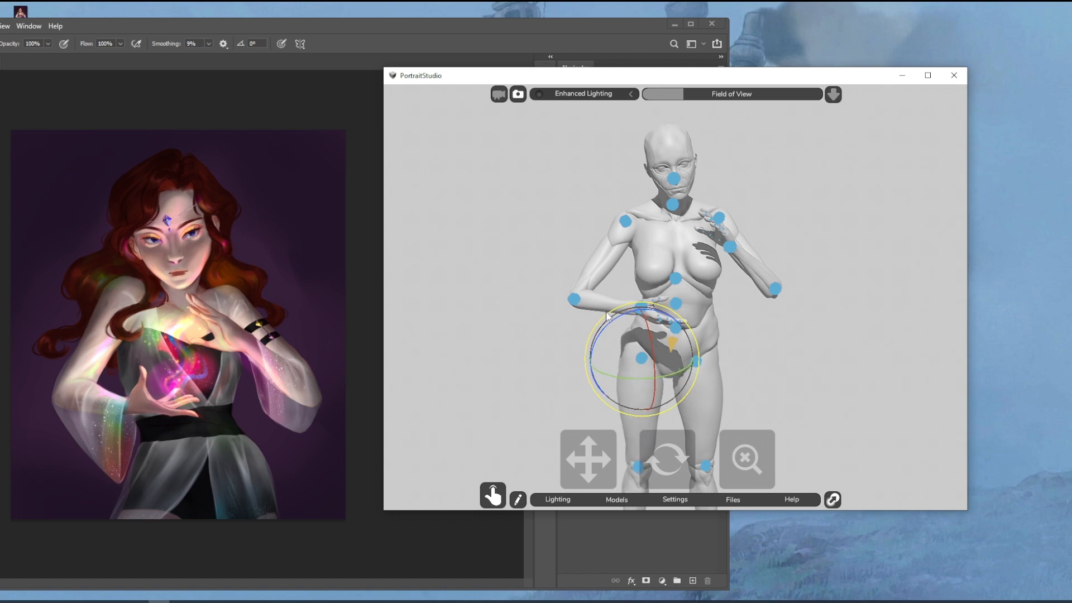
left_click(697, 361)
left_click(738, 316)
Tilt the mannequin's head slightly downward to match the painted figure's pose.
left_click(674, 179)
left_click_drag(671, 159, 672, 160)
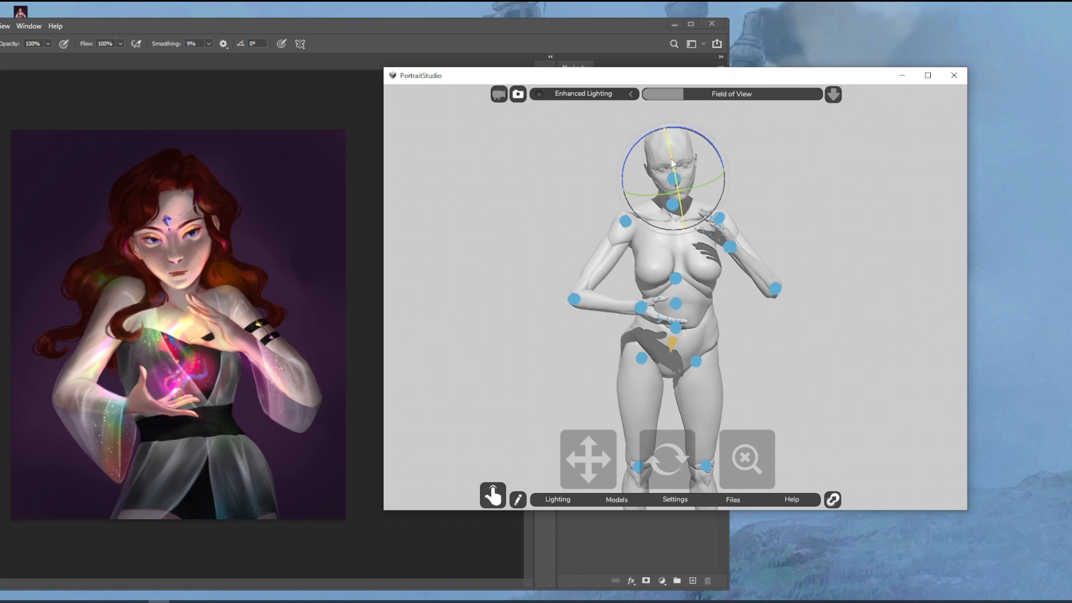
left_click(860, 201)
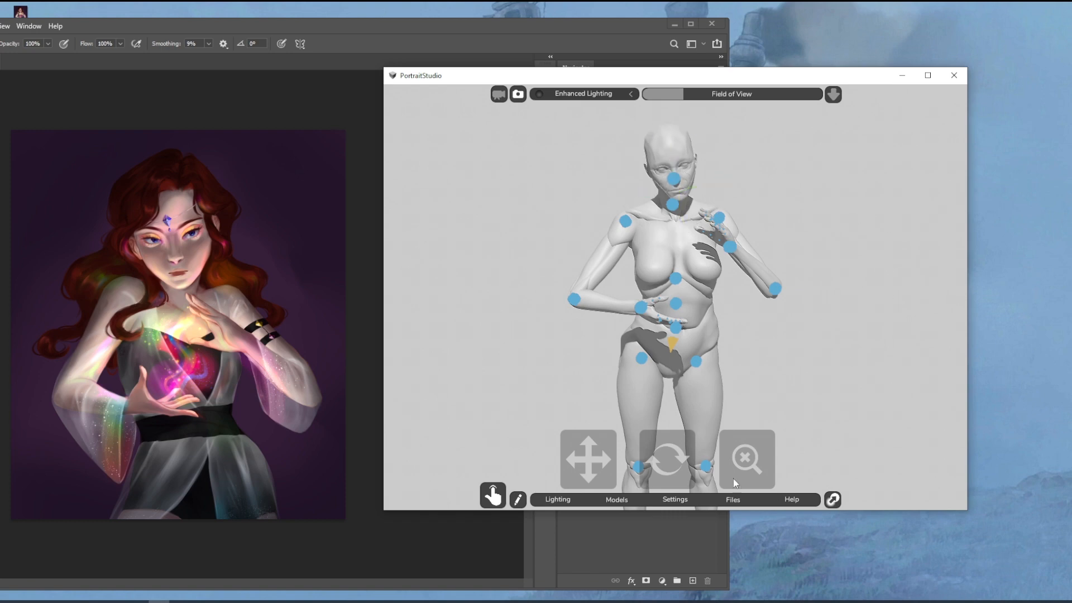
Show the Primary Models settings for Female_mannequin_v2 and widen the PortraitStudio window slightly.
left_click(630, 505)
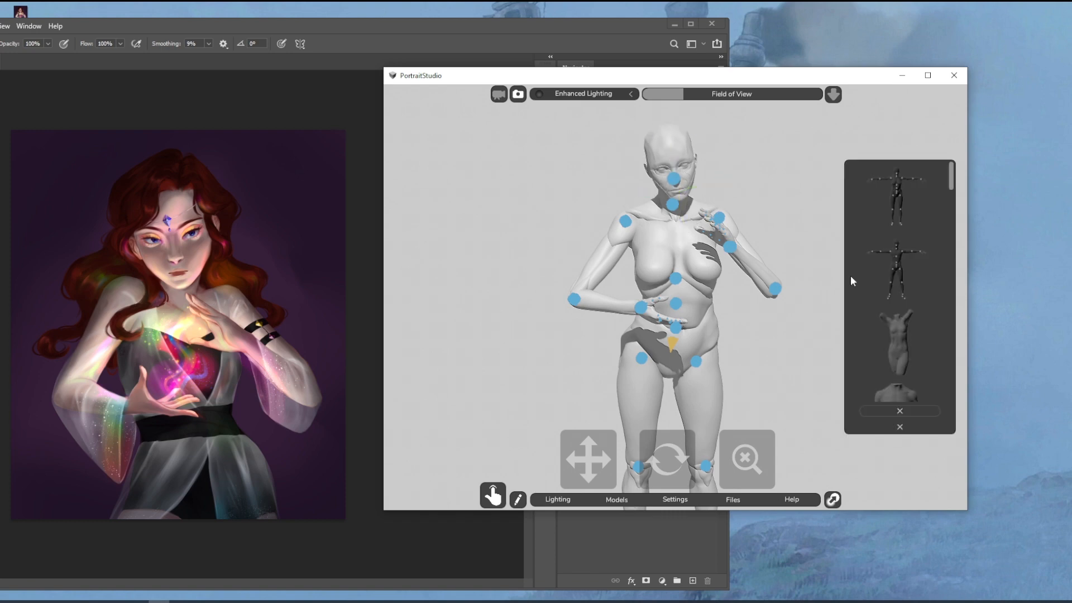
left_click(911, 410)
left_click_drag(968, 131, 999, 131)
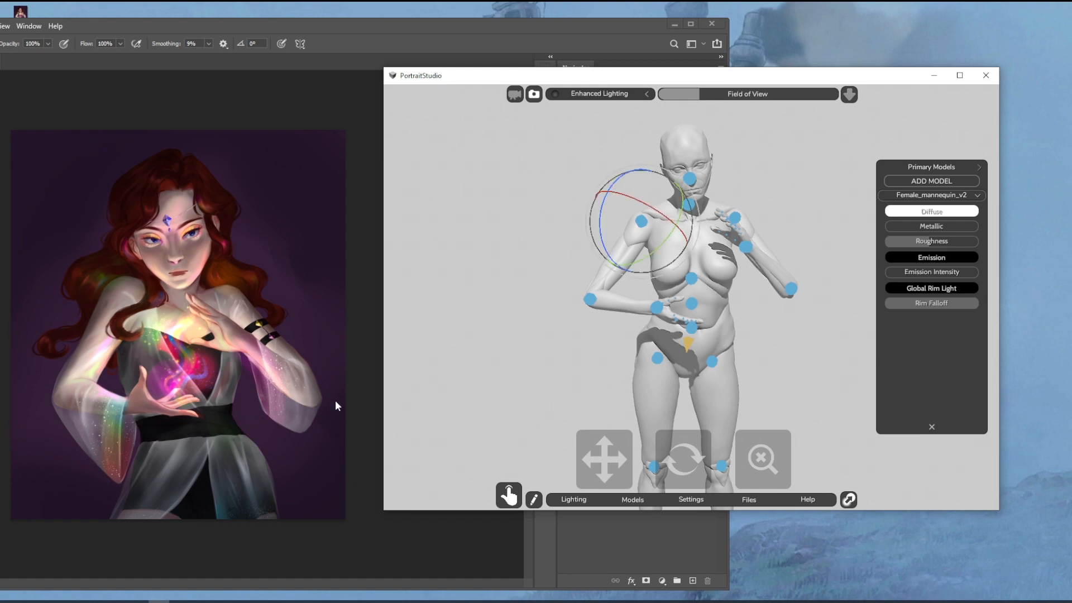
Bring Photoshop to the front and paint horizontal red guide lines across the painting at elbow level and across the skirt.
left_click(354, 61)
left_click_drag(367, 28, 632, 21)
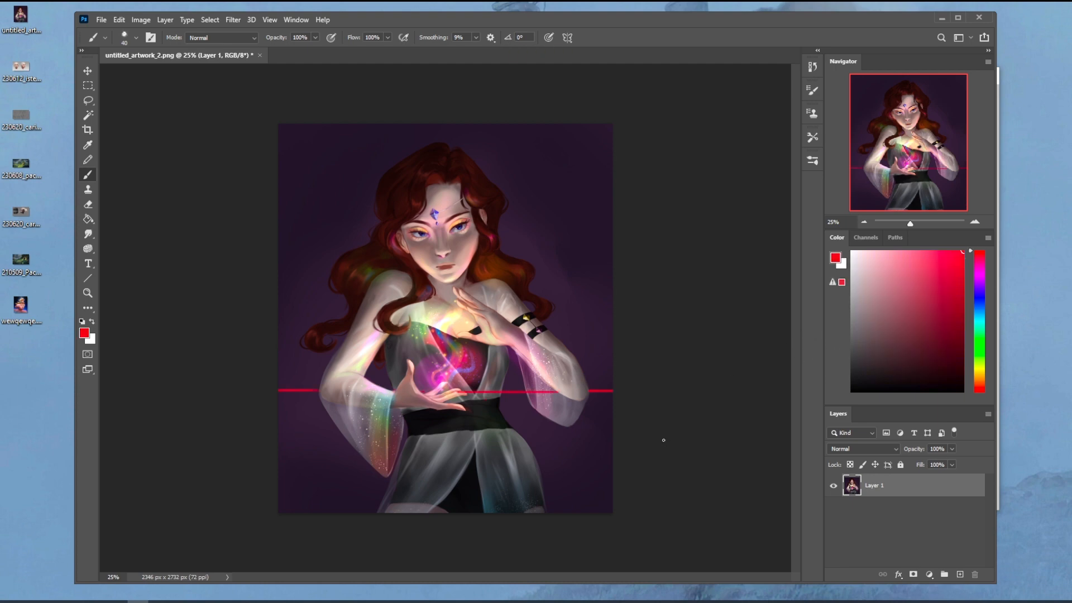
left_click_drag(272, 475, 756, 514)
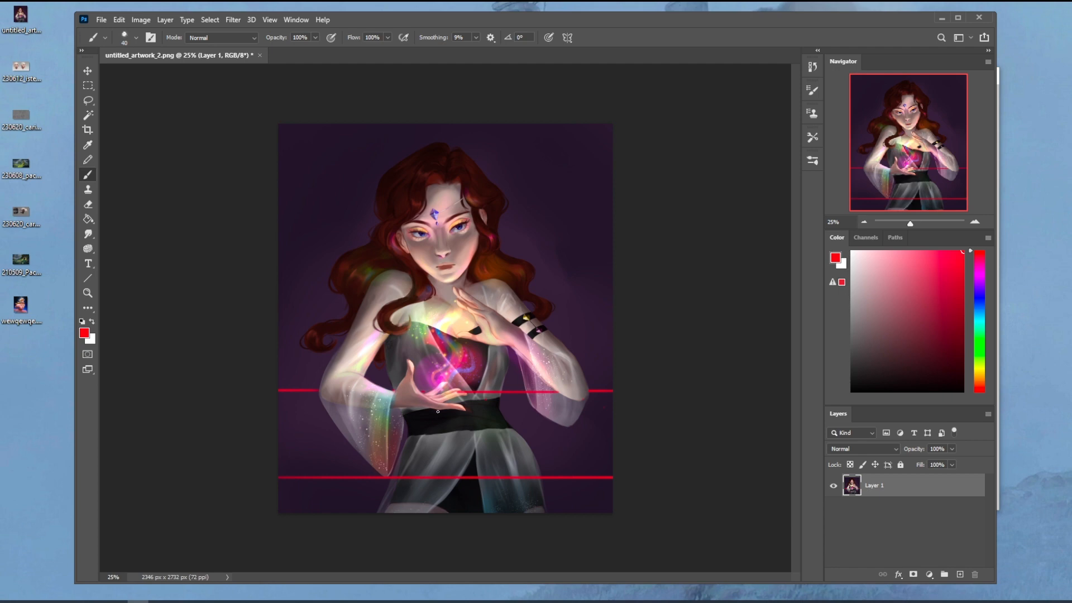
mouse_move(572, 379)
left_mouse_down()
mouse_move(569, 407)
mouse_move(574, 379)
left_mouse_up()
key("ctrl+z")
key("ctrl+z")
Sketch red arrows along both upper arms from the elbows up past the shoulders, and undo the strokes.
left_click_drag(586, 392, 484, 263)
mouse_move(487, 288)
left_mouse_down()
mouse_move(505, 268)
mouse_move(519, 272)
left_mouse_up()
mouse_move(323, 399)
left_mouse_down()
mouse_move(393, 267)
mouse_move(371, 268)
left_mouse_up()
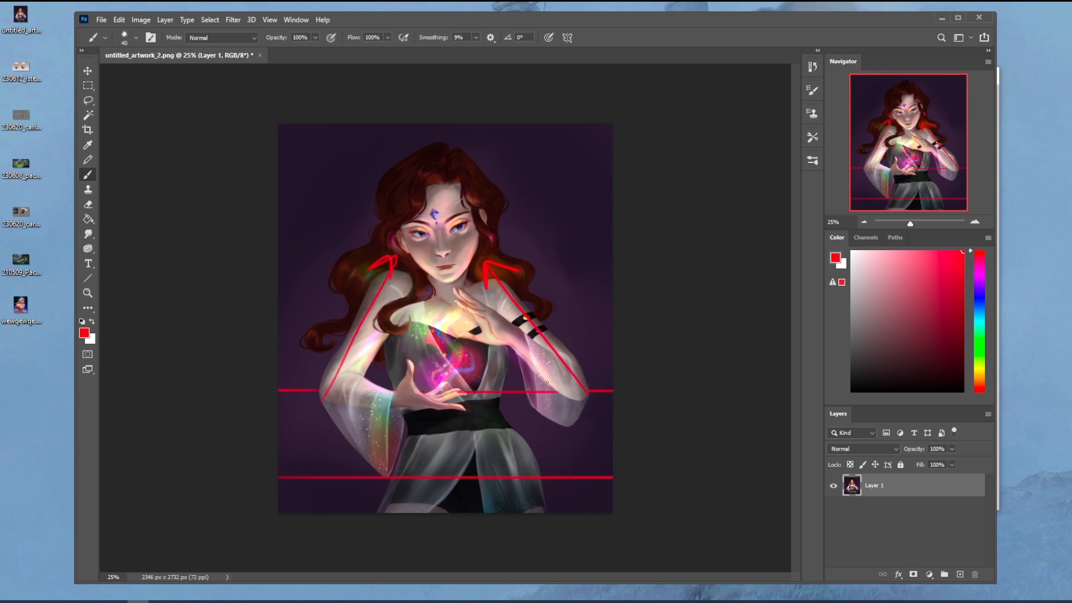
key("ctrl+z")
key("ctrl+z")
key("ctrl+z")
key("ctrl+z")
key("ctrl+z")
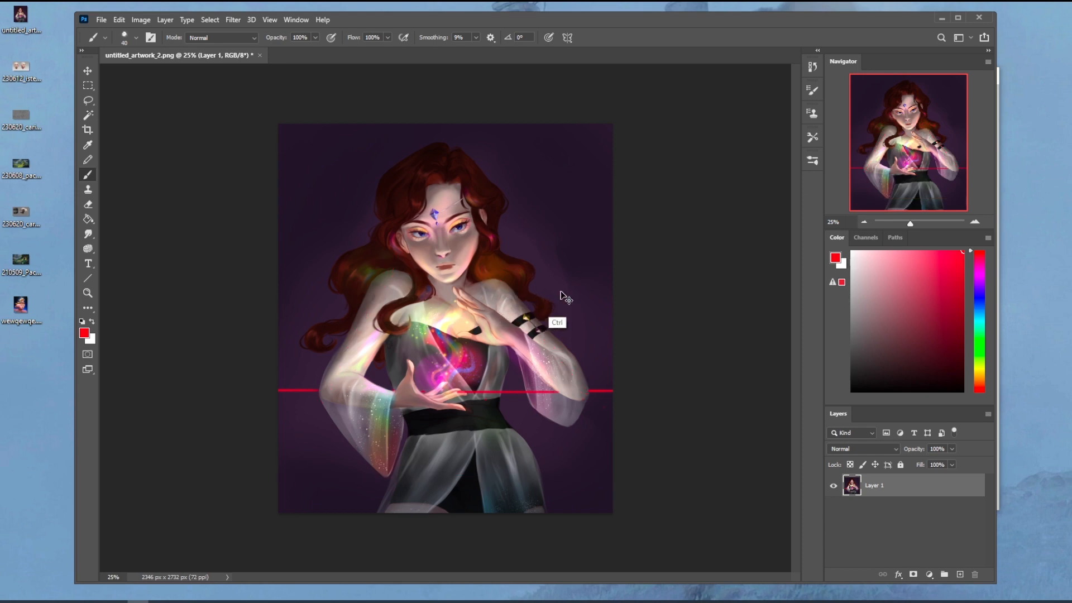
Repaint the guide line across the skirt, sketch a red box and upward arrows on the braceleted arm, and undo the arm marks.
left_click_drag(593, 468, 278, 467)
left_click_drag(585, 416, 578, 337)
left_click_drag(560, 373, 578, 337)
left_click_drag(579, 336, 586, 362)
left_click_drag(501, 308, 503, 232)
mouse_move(485, 272)
left_mouse_down()
mouse_move(504, 232)
mouse_move(515, 260)
mouse_move(480, 287)
mouse_move(583, 398)
mouse_move(549, 327)
mouse_move(502, 277)
left_mouse_up()
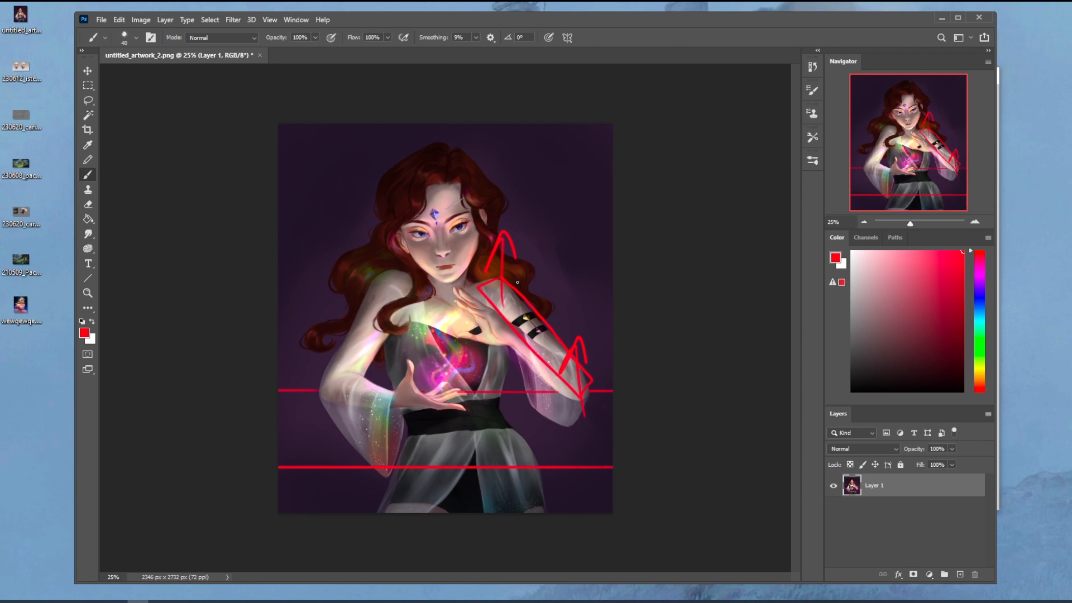
key("ctrl+z")
key("ctrl+z")
key("ctrl+z")
key("ctrl+z")
key("ctrl+z")
key("ctrl+z")
key("ctrl+z")
key("ctrl+z")
key("ctrl+z")
key("ctrl+z")
Circle both shoulder areas in red, and undo all the red markings on the painting.
left_click_drag(500, 256, 502, 257)
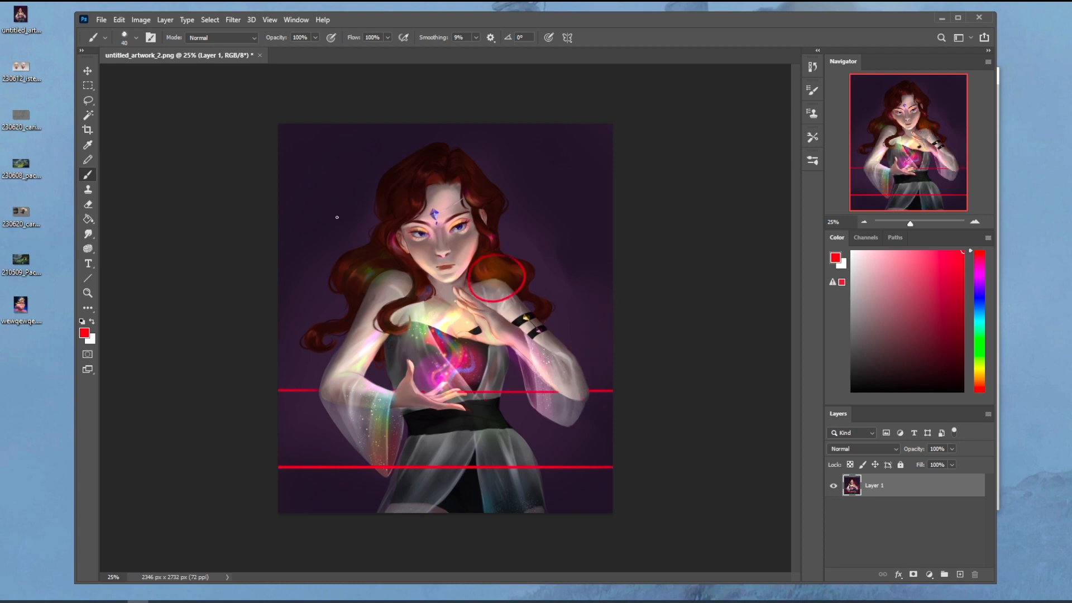
left_click_drag(391, 244, 416, 251)
key("ctrl+z")
key("ctrl+z")
key("ctrl+z")
key("ctrl+z")
key("ctrl+z")
key("ctrl+z")
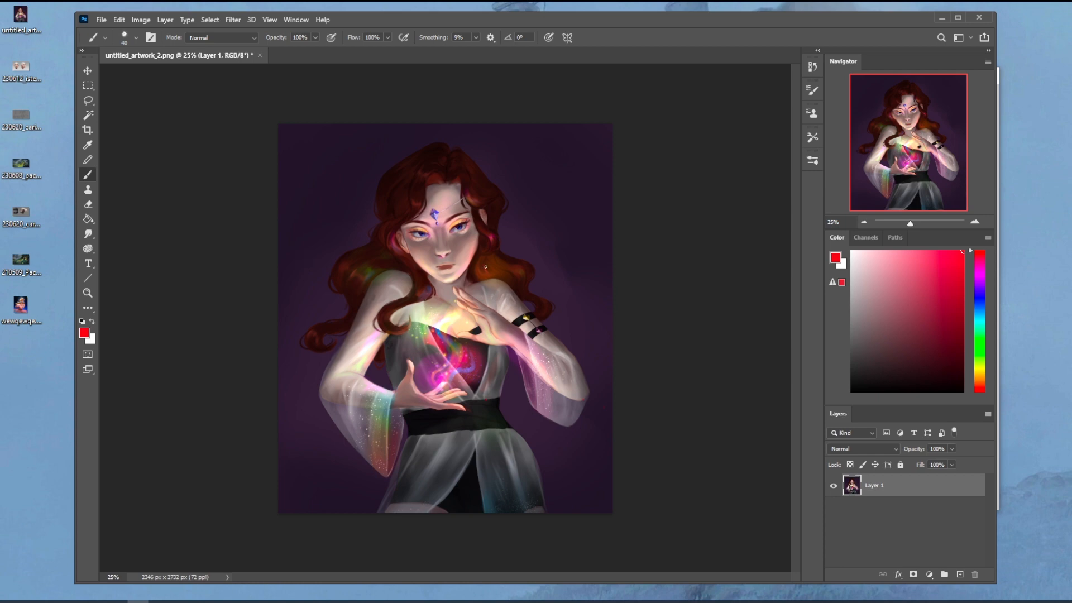
Sketch red shoulder slopes, curved ellipses beside the head and a ring around the shoulders, and undo all of them.
left_click_drag(427, 279, 360, 260)
mouse_move(466, 264)
left_mouse_down()
mouse_move(472, 280)
mouse_move(507, 272)
left_mouse_up()
mouse_move(536, 167)
left_mouse_down()
mouse_move(508, 210)
mouse_move(590, 183)
left_mouse_up()
mouse_move(573, 139)
left_mouse_down()
mouse_move(558, 153)
mouse_move(493, 124)
left_mouse_up()
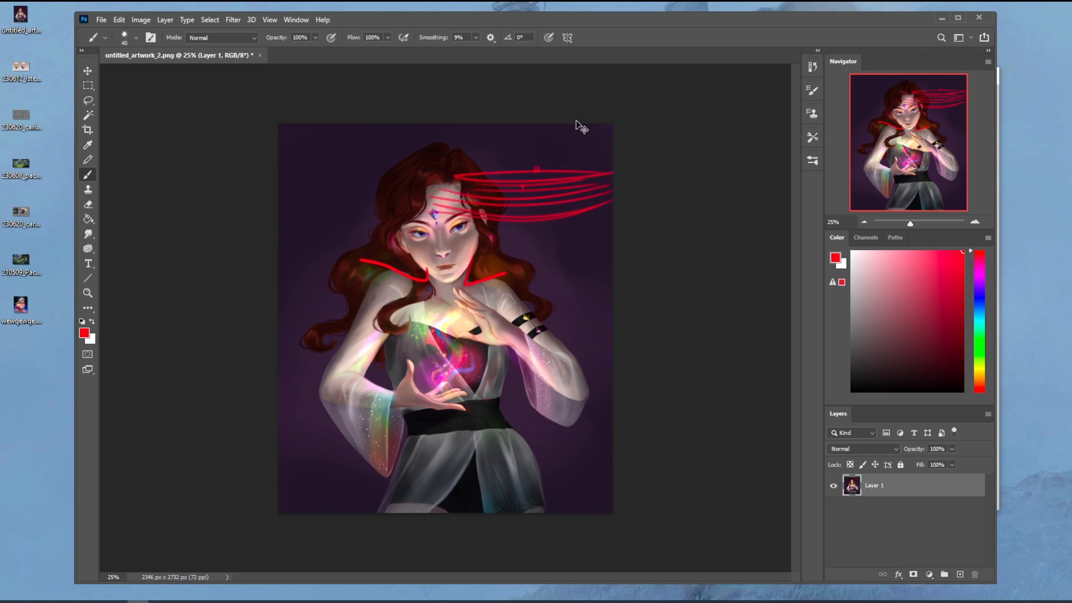
key("ctrl+z")
key("ctrl+z")
key("ctrl+z")
key("ctrl+z")
key("ctrl+z")
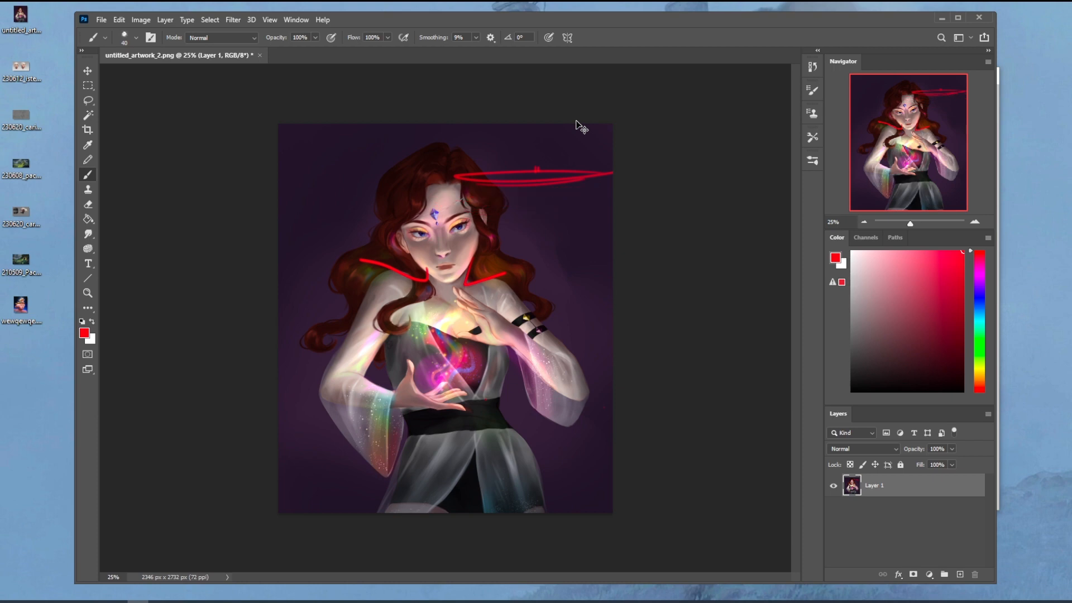
key("ctrl+z")
key("ctrl+z")
key("ctrl+z")
key("ctrl+z")
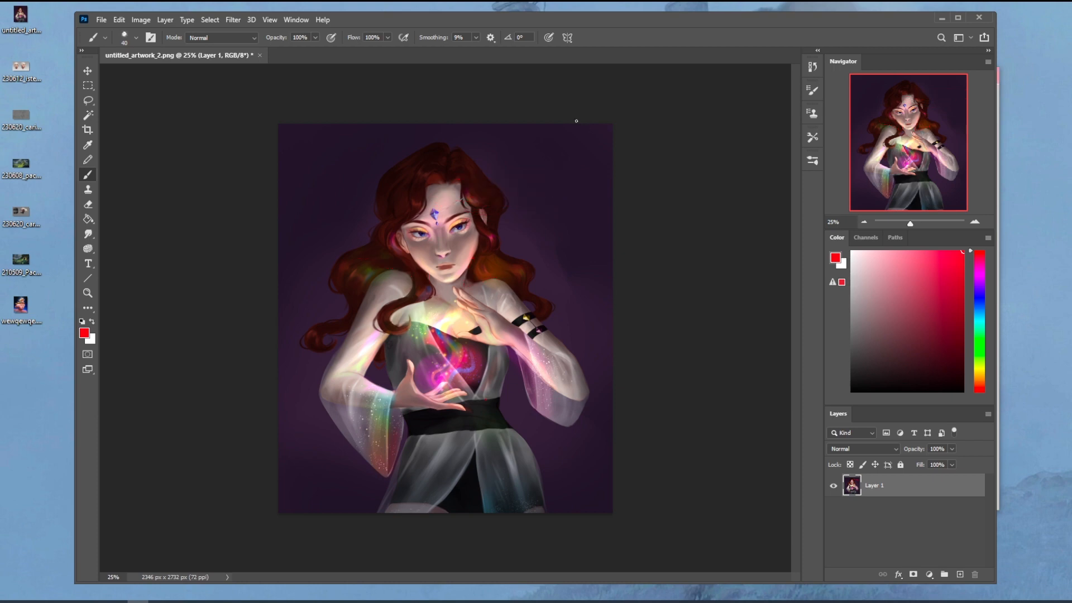
mouse_move(534, 246)
left_mouse_down()
mouse_move(508, 221)
mouse_move(456, 219)
left_mouse_up()
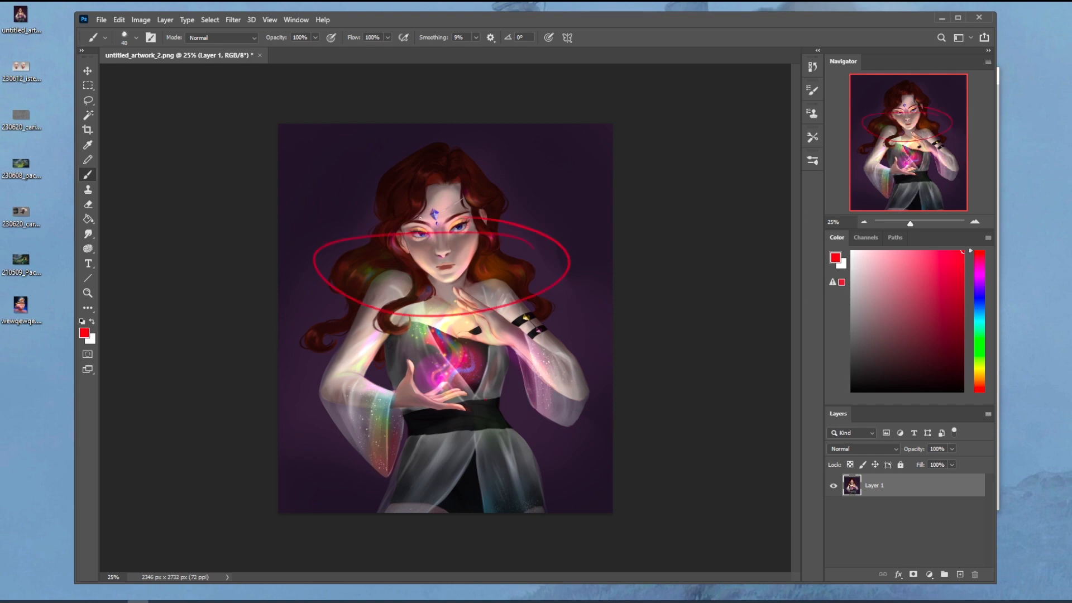
key("ctrl+z")
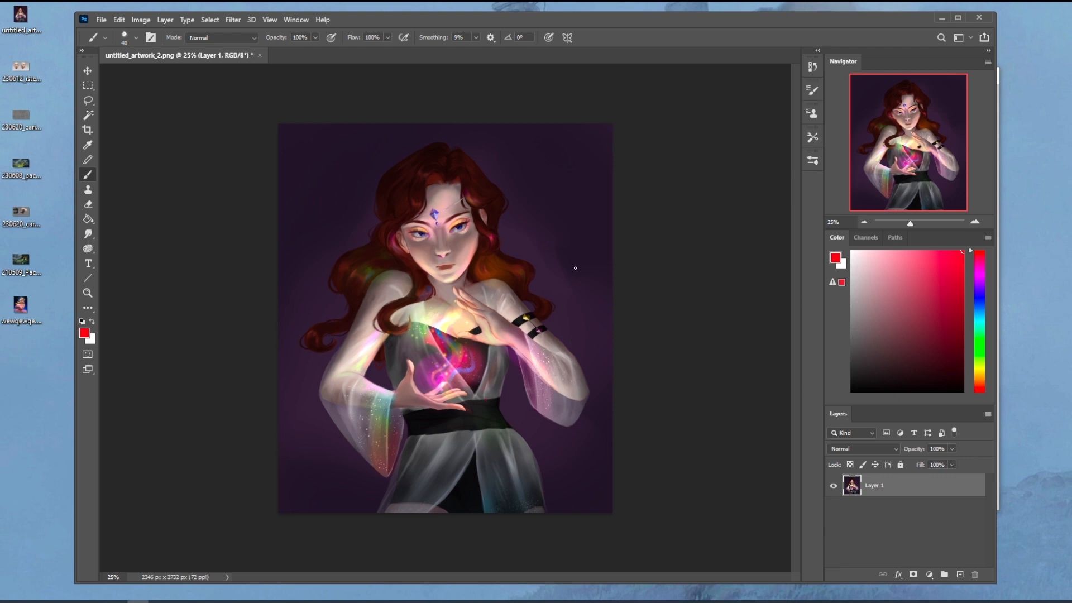
Maximize the Photoshop window and open the painting in the Liquify filter.
double_click(401, 18)
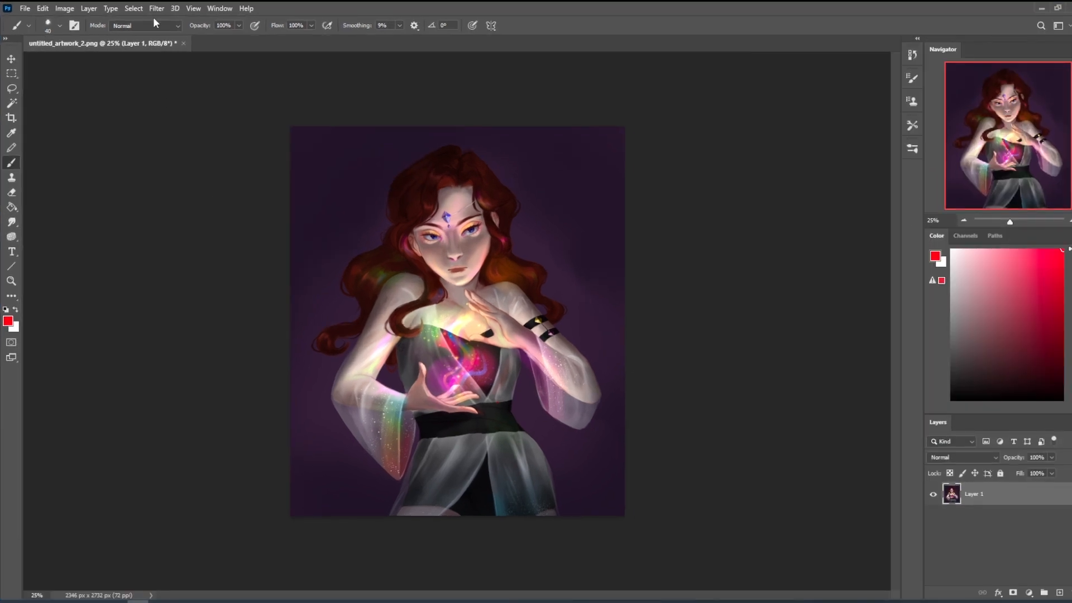
left_click(175, 8)
mouse_move(156, 8)
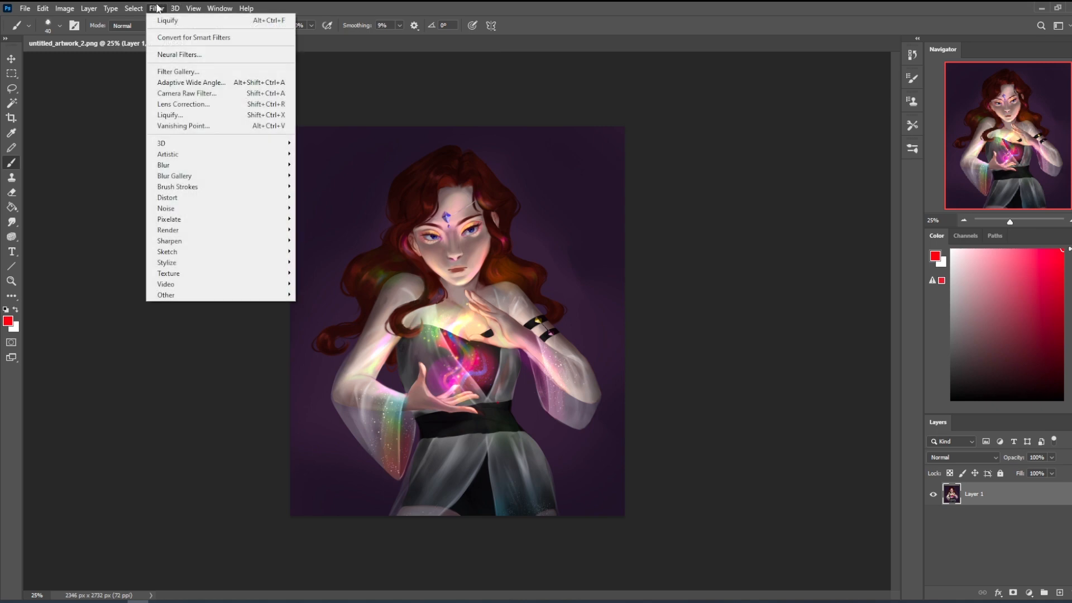
left_click(187, 112)
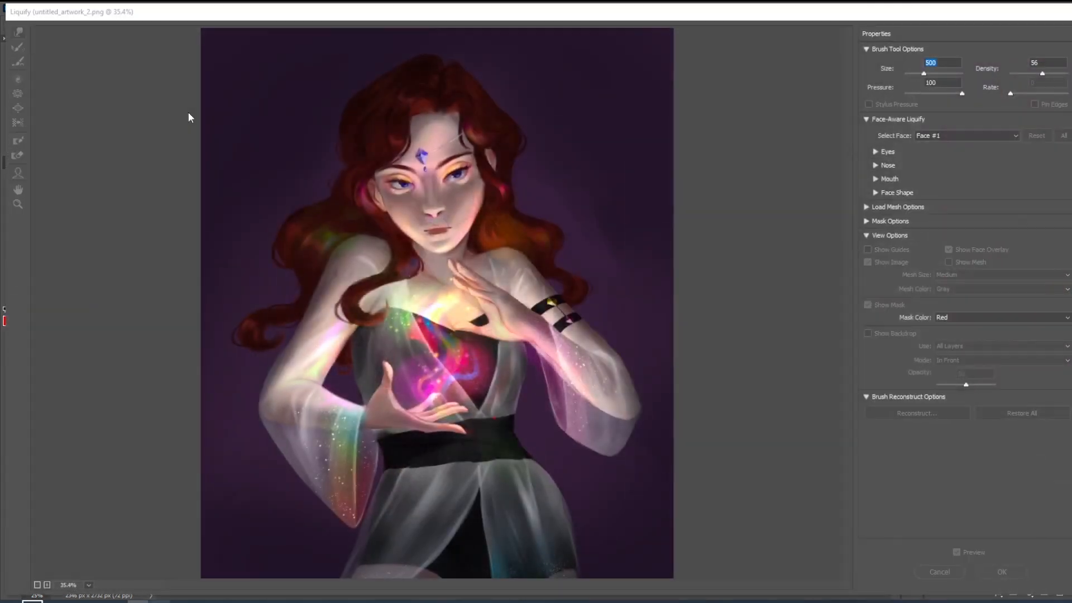
Bring PortraitStudio to the front over the painting and raise the mannequin's right shoulder by moving its joint upward.
right_click(159, 601)
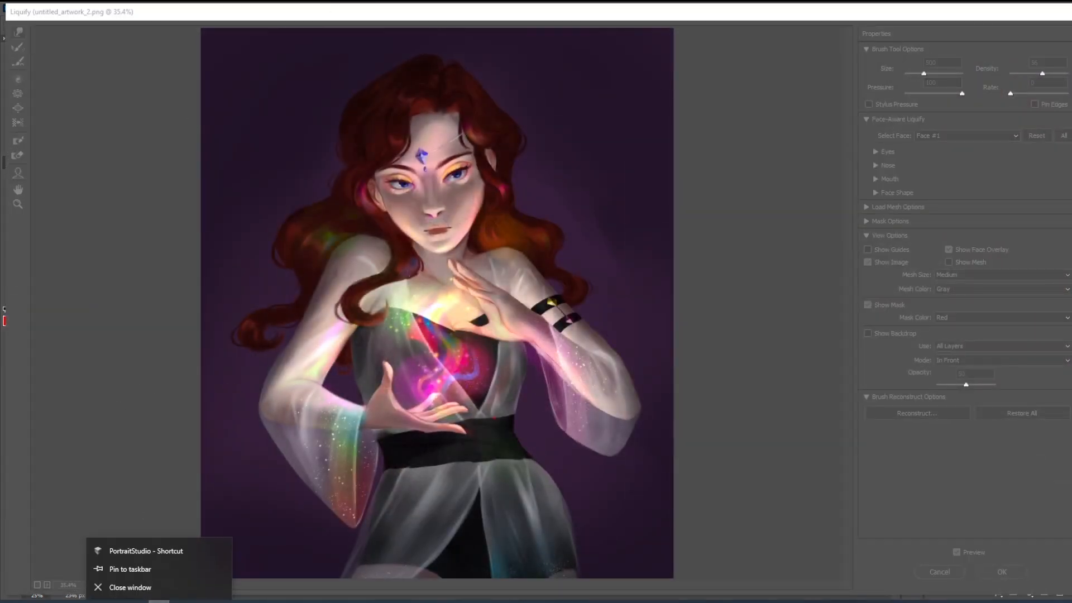
left_click(145, 551)
key("w")
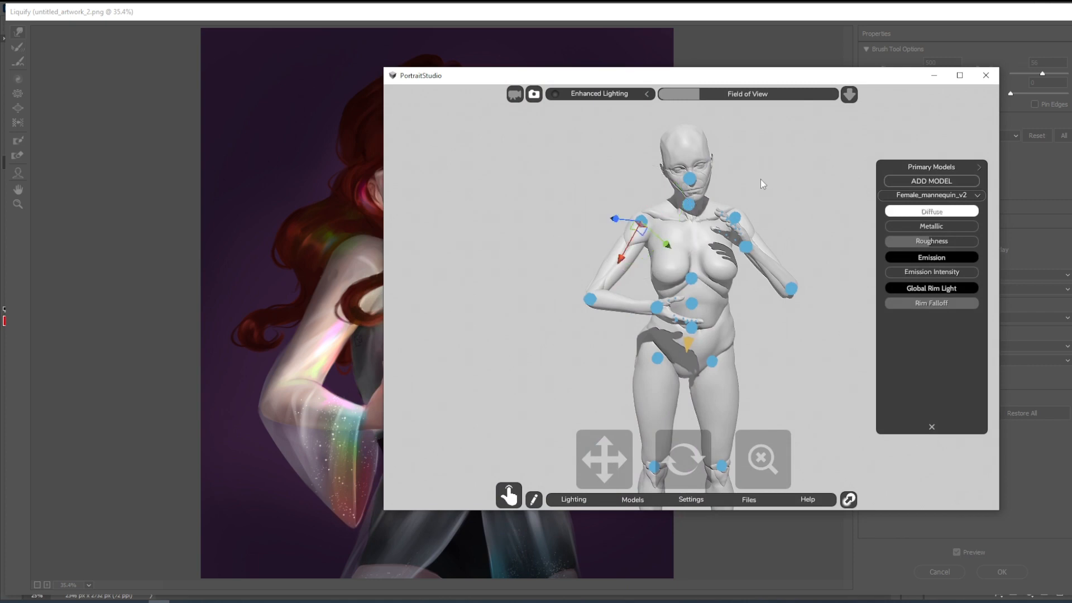
left_click_drag(625, 253, 628, 258)
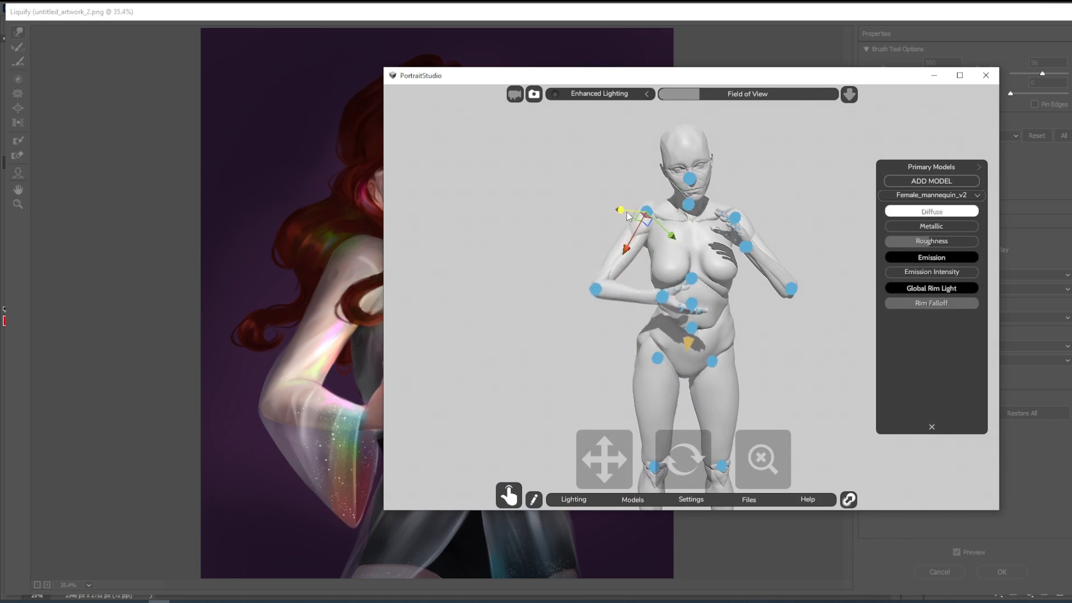
Raise the mannequin's left and right shoulder joints further and bring the right one slightly inward toward the neck.
left_click_drag(621, 209, 633, 215)
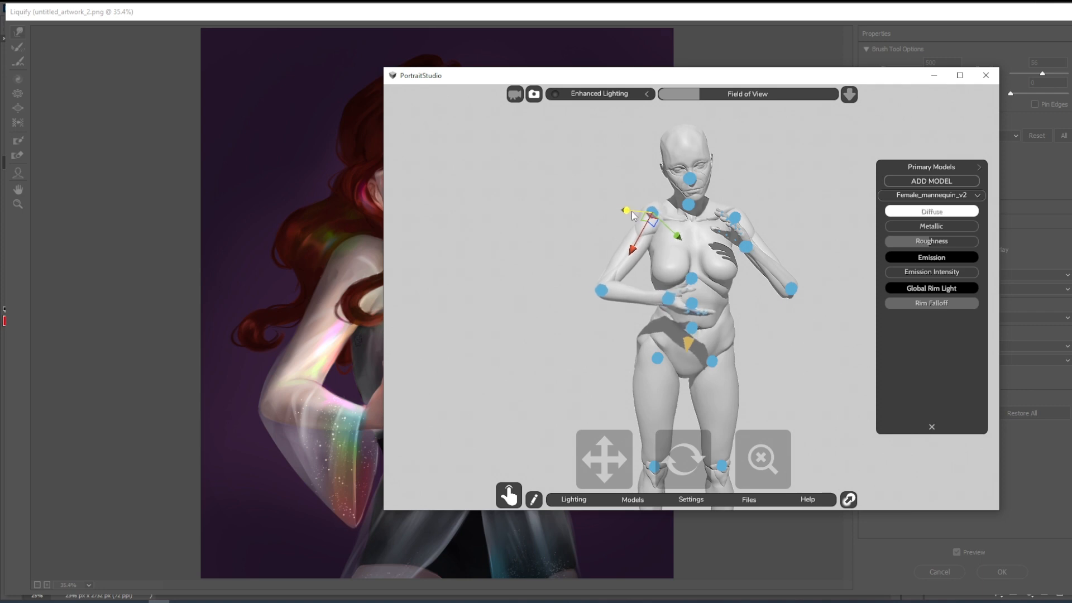
left_click(734, 217)
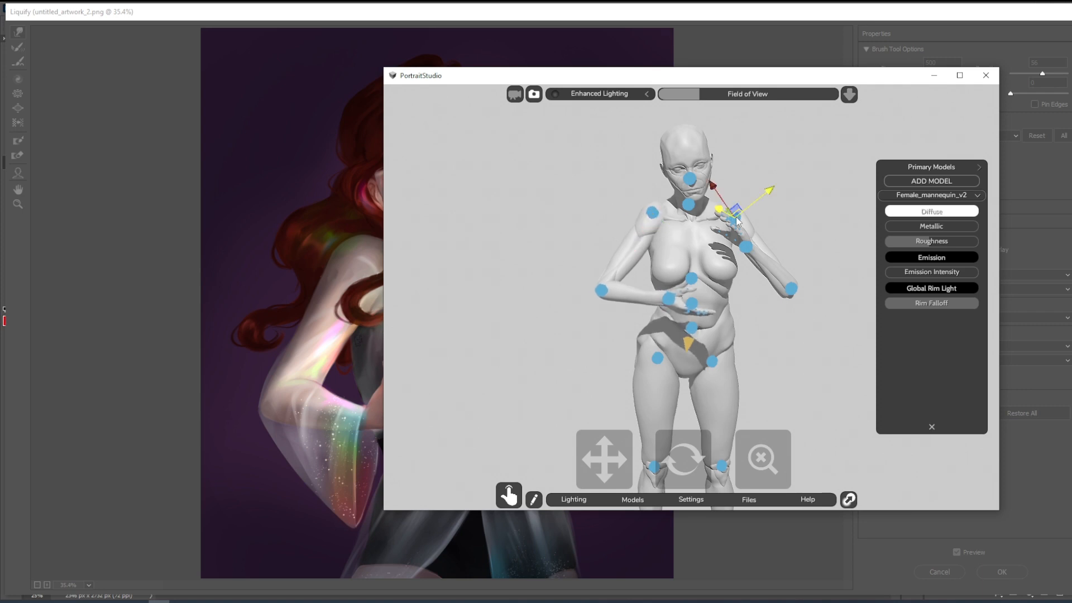
left_click_drag(715, 188, 705, 175)
left_click(655, 215)
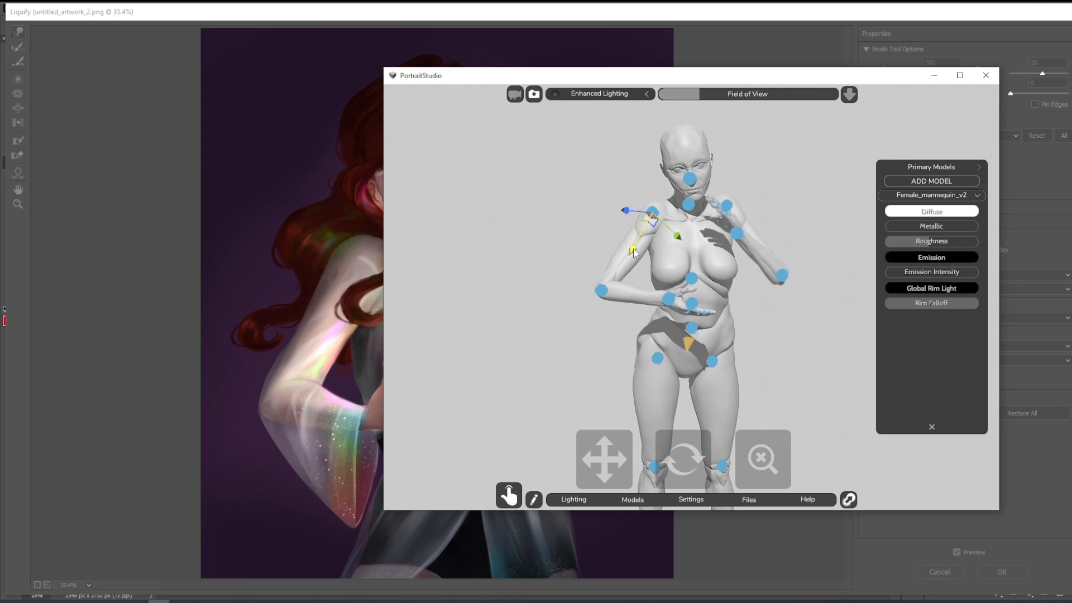
left_click_drag(633, 252, 637, 246)
Lower the mannequin's right and left shoulder joints away from the head into a relaxed position.
left_click(690, 179)
left_click(698, 149)
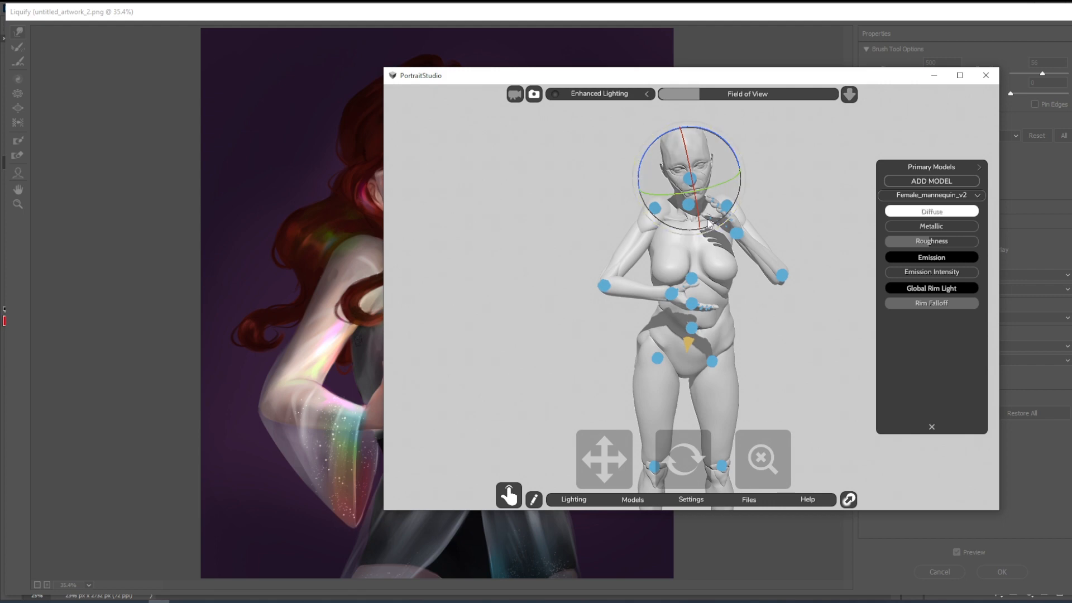
left_click_drag(702, 224, 648, 213)
left_click(654, 208)
left_click_drag(634, 249, 627, 255)
left_click(726, 206)
left_click_drag(703, 172, 673, 204)
left_click(650, 215)
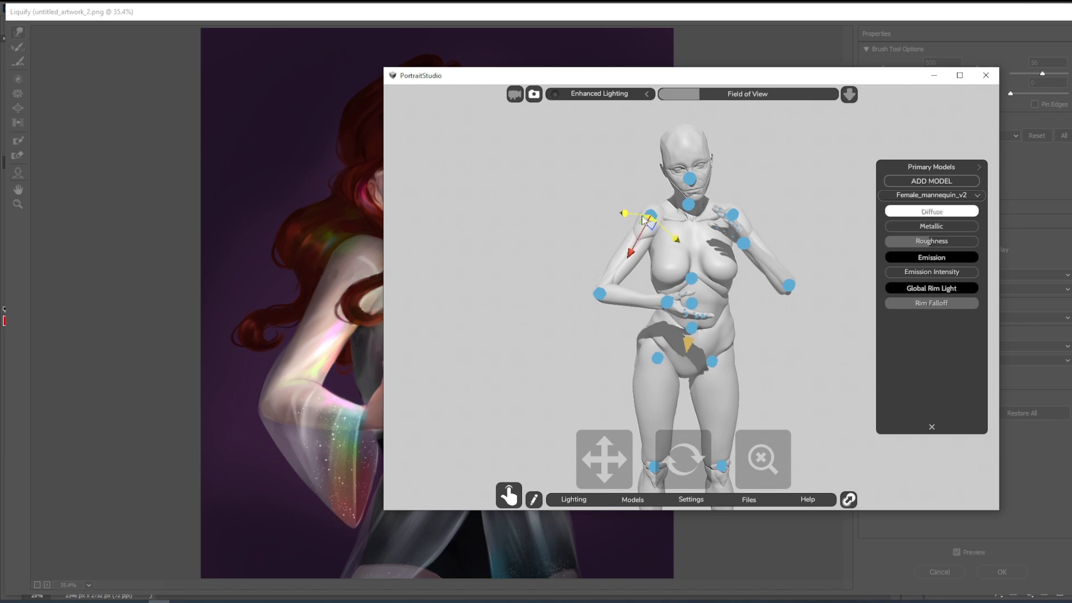
left_click_drag(631, 254, 632, 265)
Lower the mannequin's left shoulder joint slightly, checking the pose from a three-quarter angle and from the front.
left_click(733, 215)
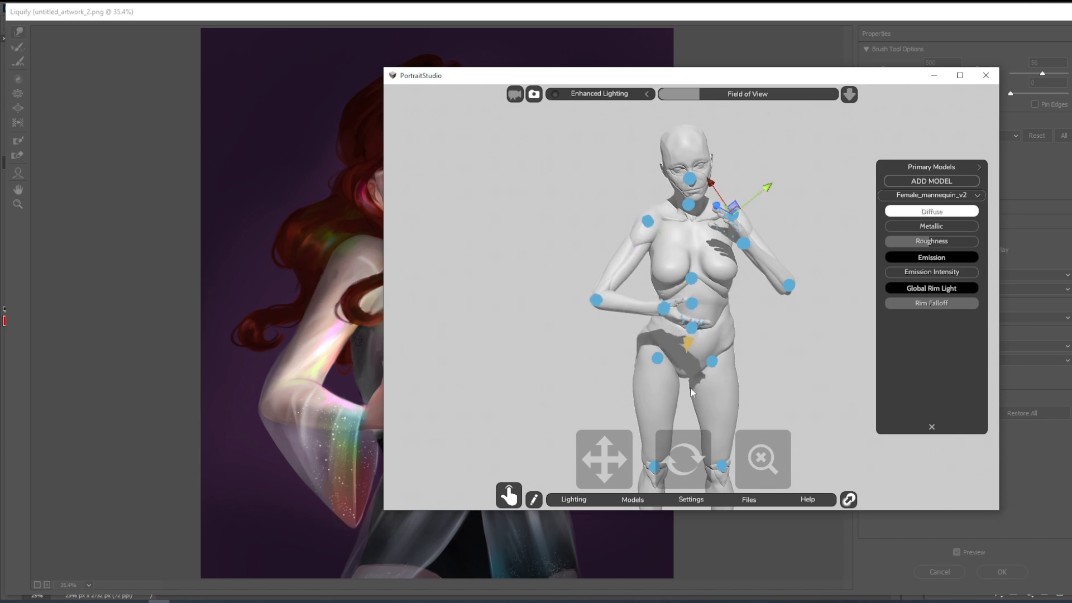
left_click_drag(687, 463, 662, 463)
left_click(709, 194)
left_click(671, 218)
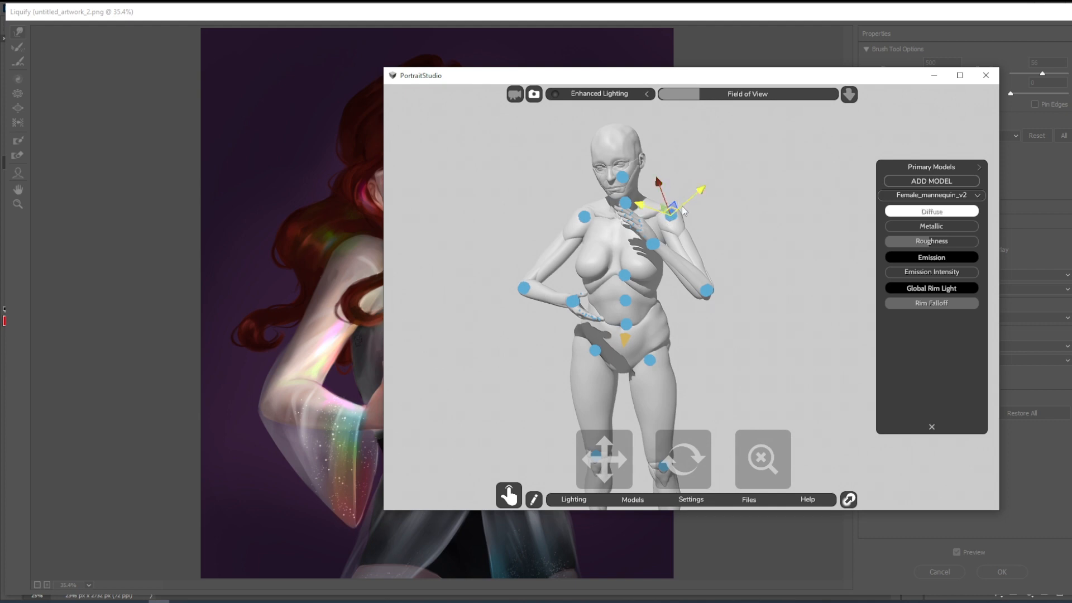
left_click_drag(659, 191, 662, 185)
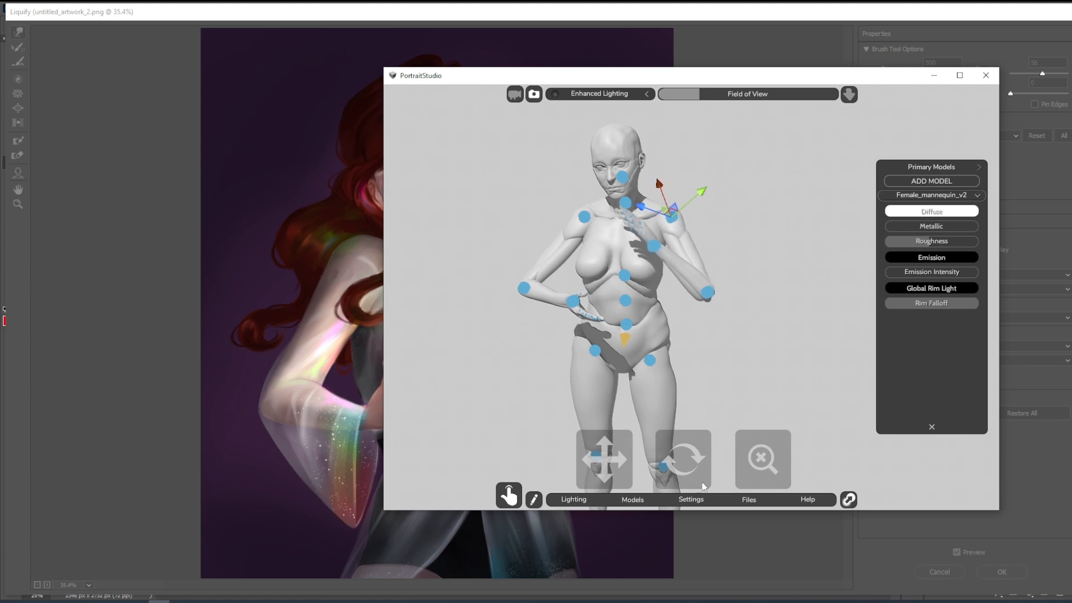
left_click_drag(685, 438, 705, 434)
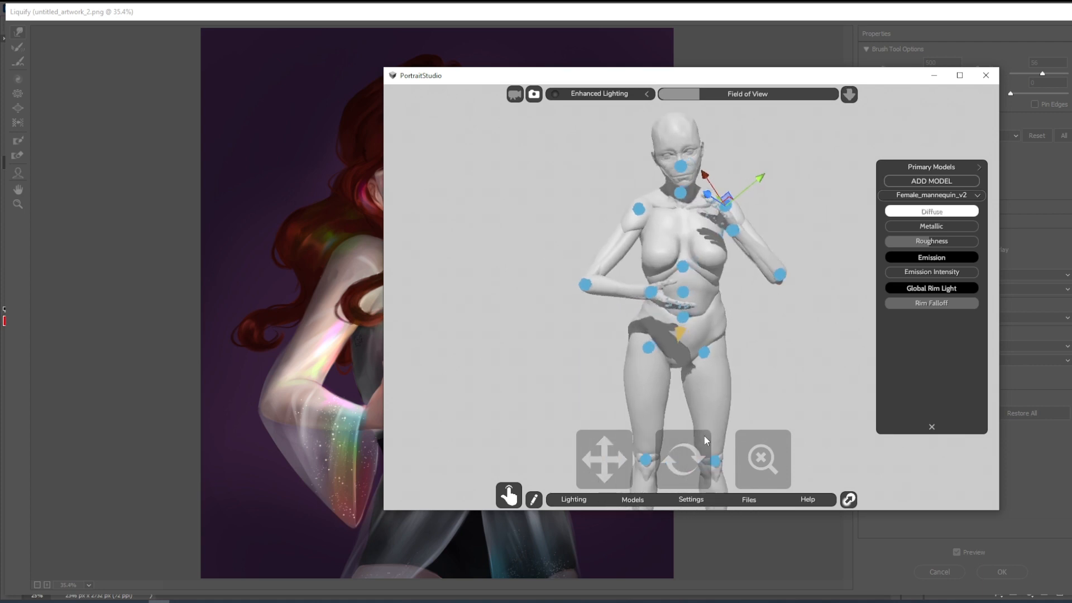
left_click(706, 201)
left_click(639, 210)
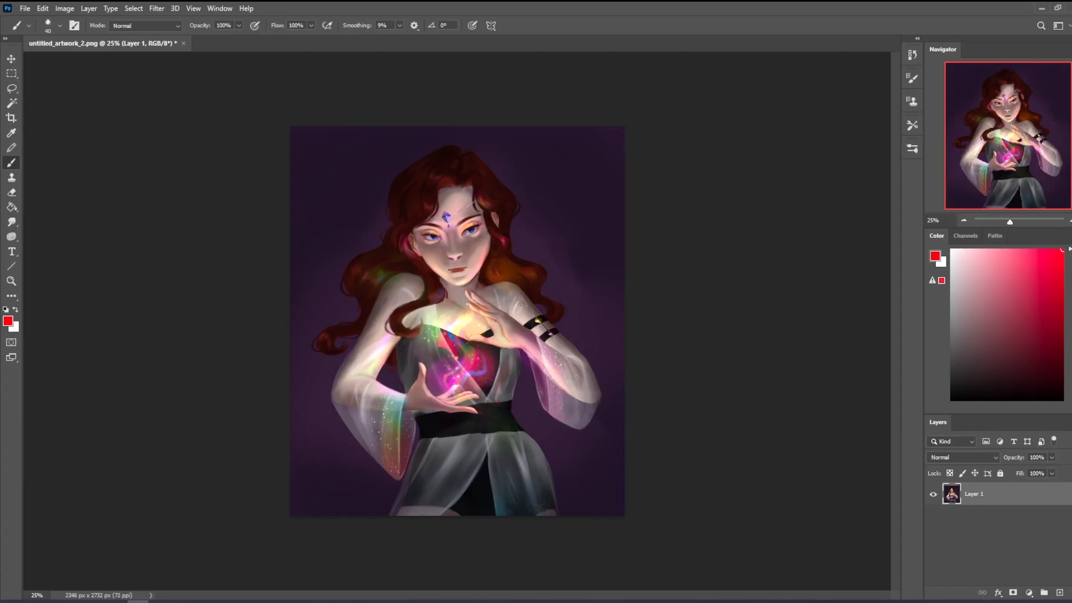
Select the head and the background around it with the Lasso in Photoshop and copy the selection to a new layer.
key("l")
mouse_move(528, 271)
left_mouse_down()
mouse_move(471, 290)
mouse_move(429, 290)
mouse_move(327, 208)
mouse_move(467, 93)
mouse_move(602, 258)
left_mouse_up()
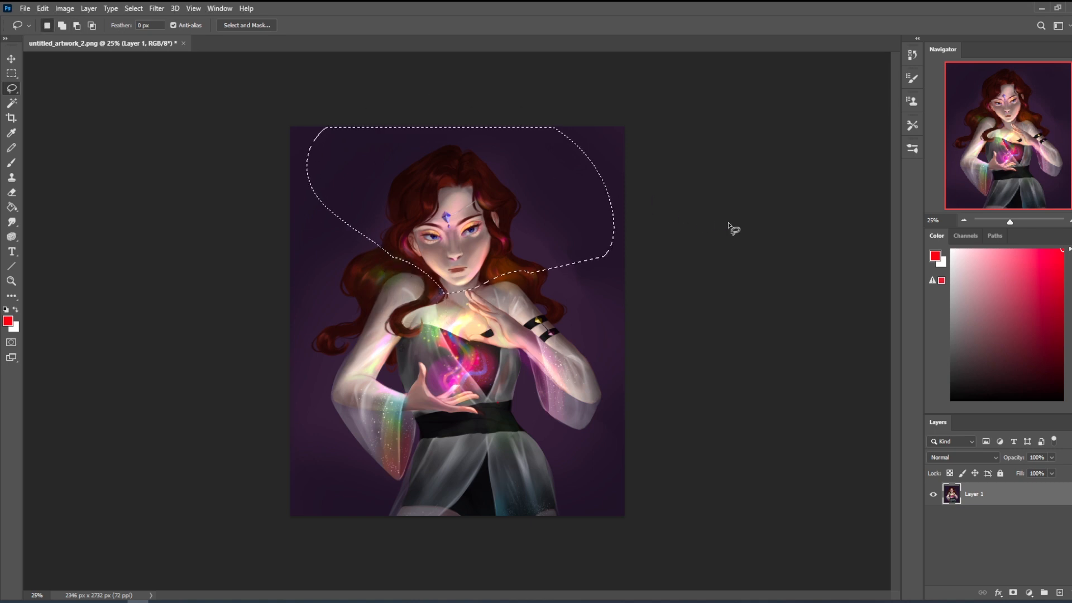
key("ctrl+j")
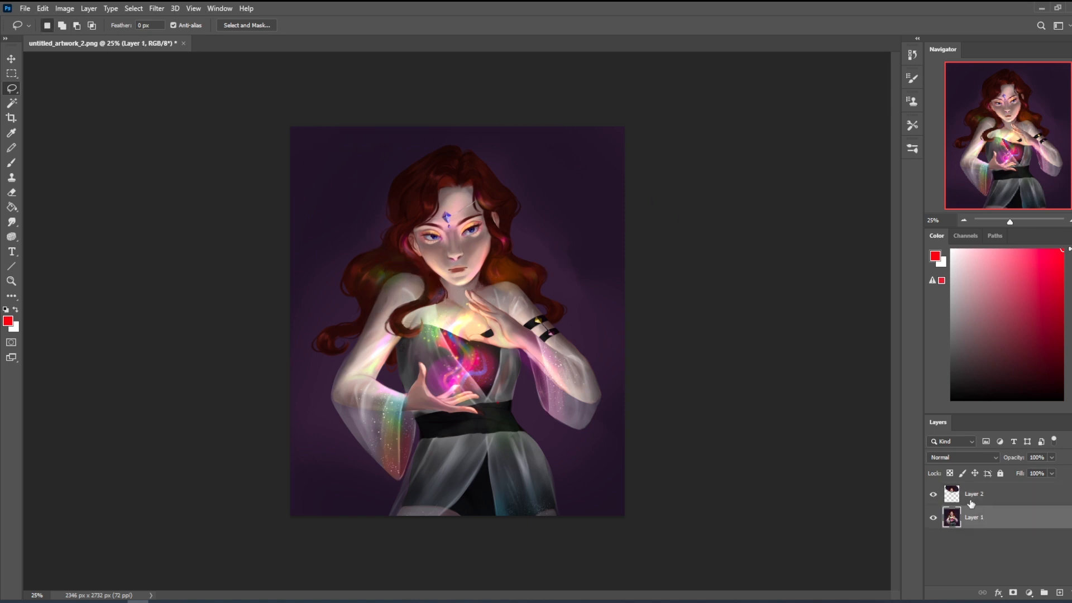
Liquify the original painting layer with strokes of varying brush size, stretching the neck upward and reshaping the shoulders into a natural slope.
left_click(157, 9)
left_click(208, 114)
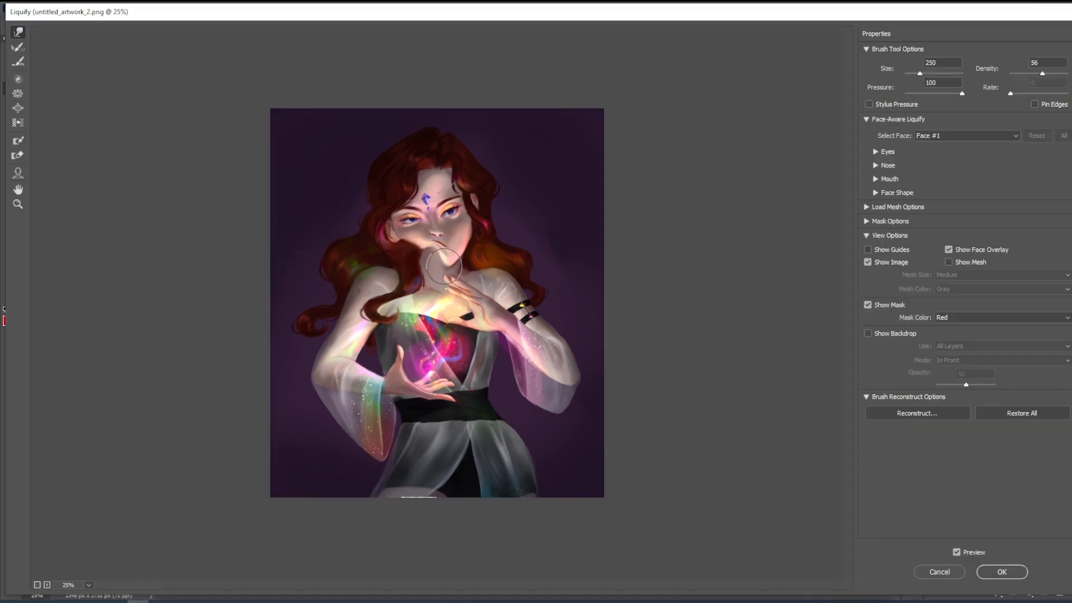
mouse_move(444, 265)
left_mouse_down()
mouse_move(468, 262)
mouse_move(439, 238)
mouse_move(431, 211)
left_mouse_up()
key("bracketright")
key("bracketright")
key("bracketright")
key("bracketright")
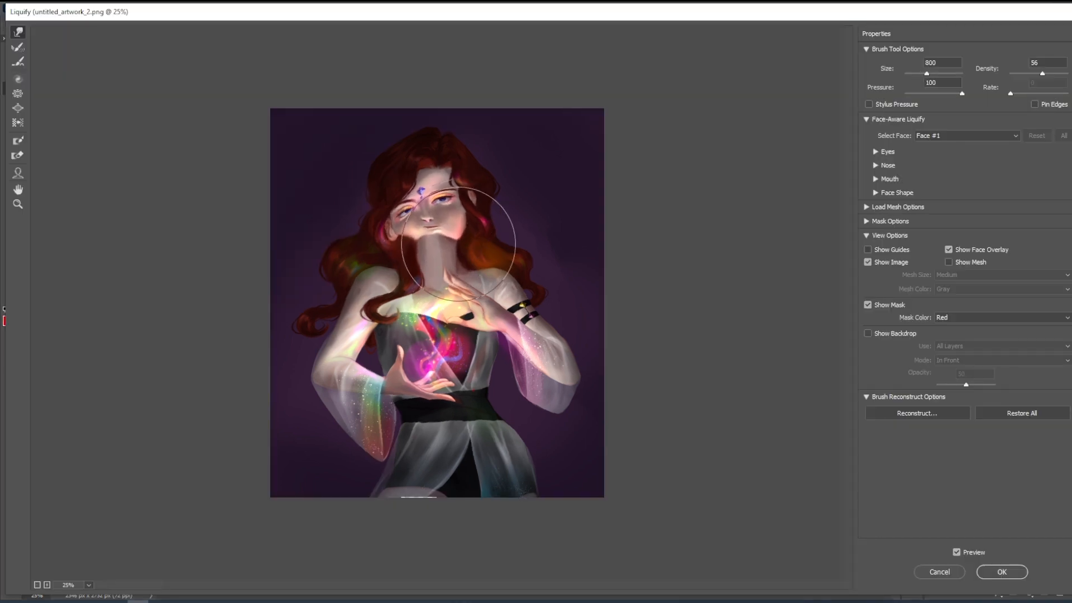
key("bracketleft")
key("bracketleft")
key("bracketleft")
key("bracketleft")
left_click_drag(417, 279, 413, 260)
key("bracketright")
left_click(1010, 570)
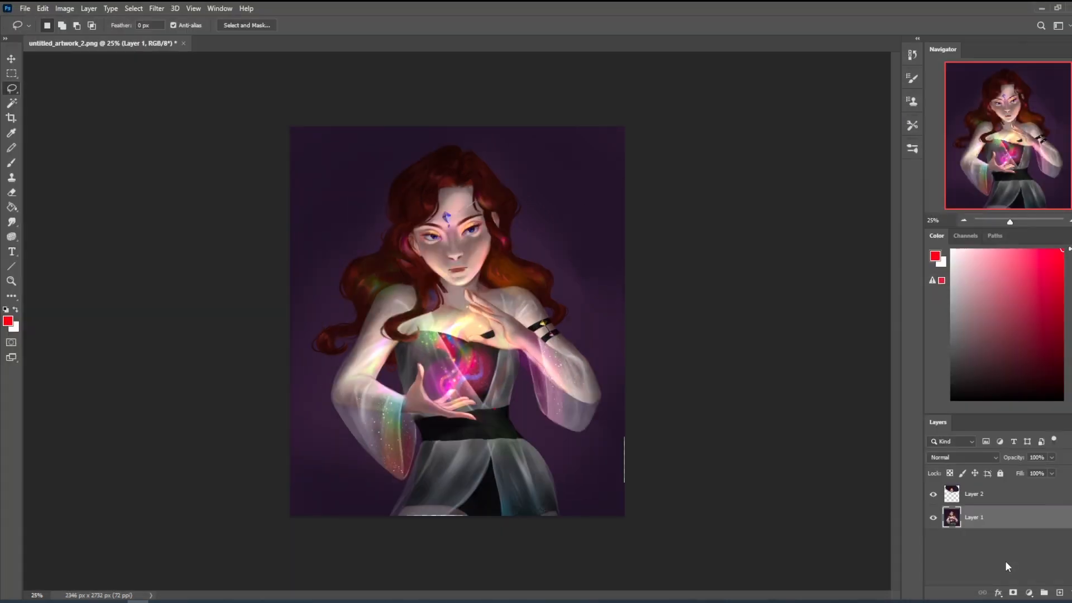
Scale the copied head layer down to 95.74% and nudge it upward into place above the neck.
key("v")
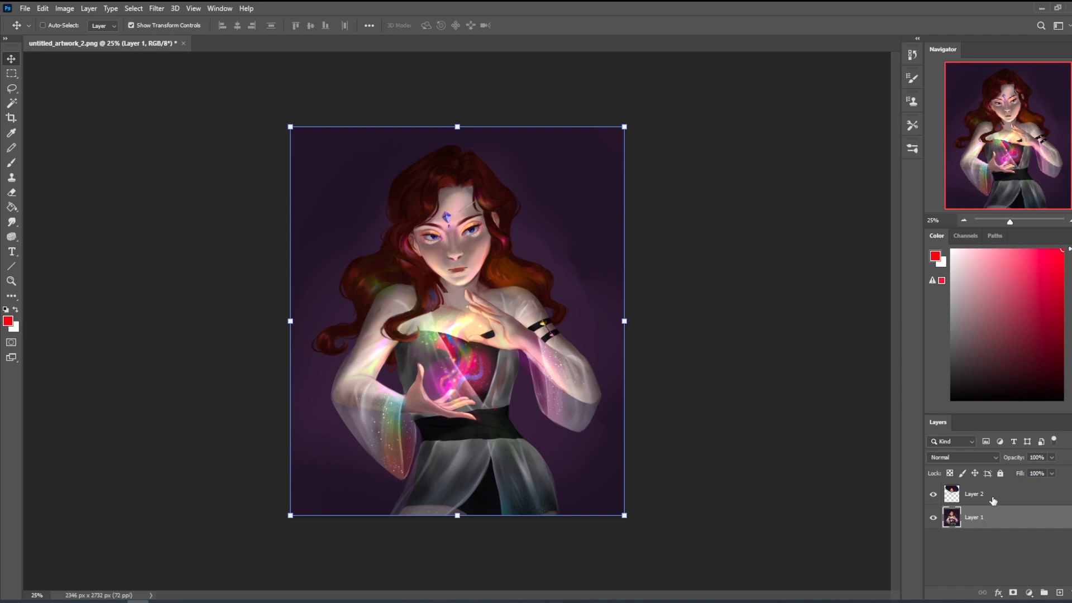
left_click(992, 499)
left_click_drag(613, 292, 605, 277)
key("Right")
key("Right")
key("Up")
key("Up")
key("Up")
key("Up")
key("Up")
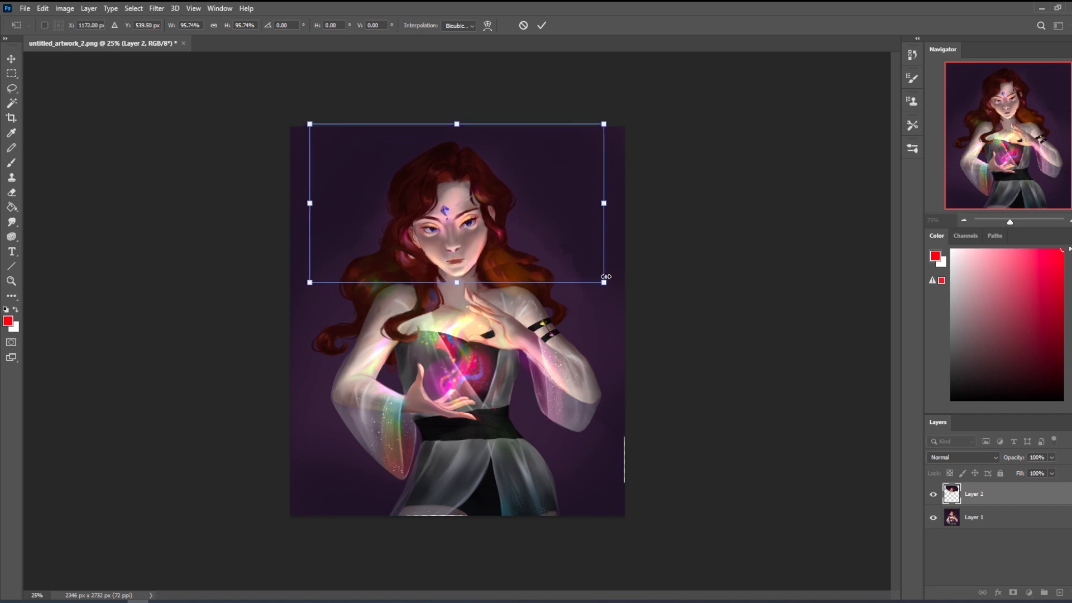
key("ctrl+minus")
key("Return")
Merge the resized head layer into the painting layer below.
key("b")
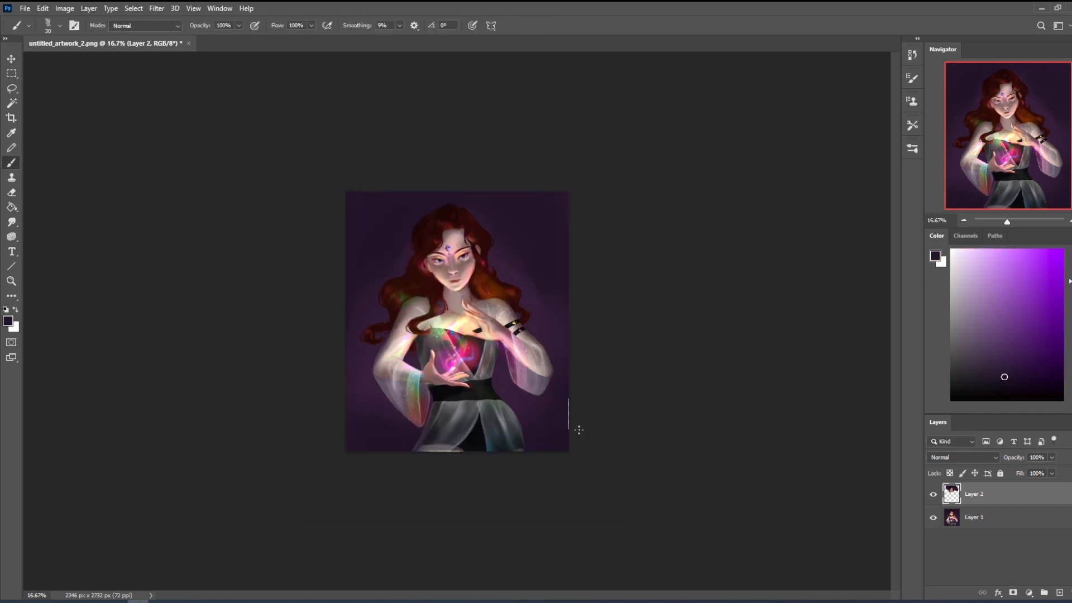
right_click(1005, 502)
left_click(1000, 348)
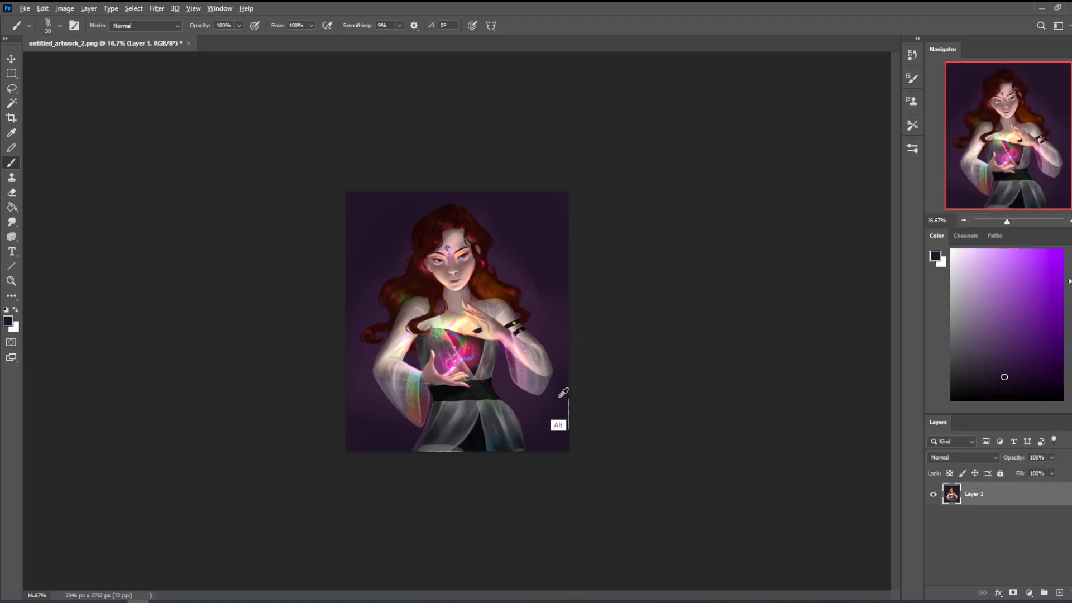
Restore the original opened image from the history and paste the corrected painting in place as a layer above it.
left_click(912, 54)
scroll(832, 251, "up", 15)
left_click(867, 65)
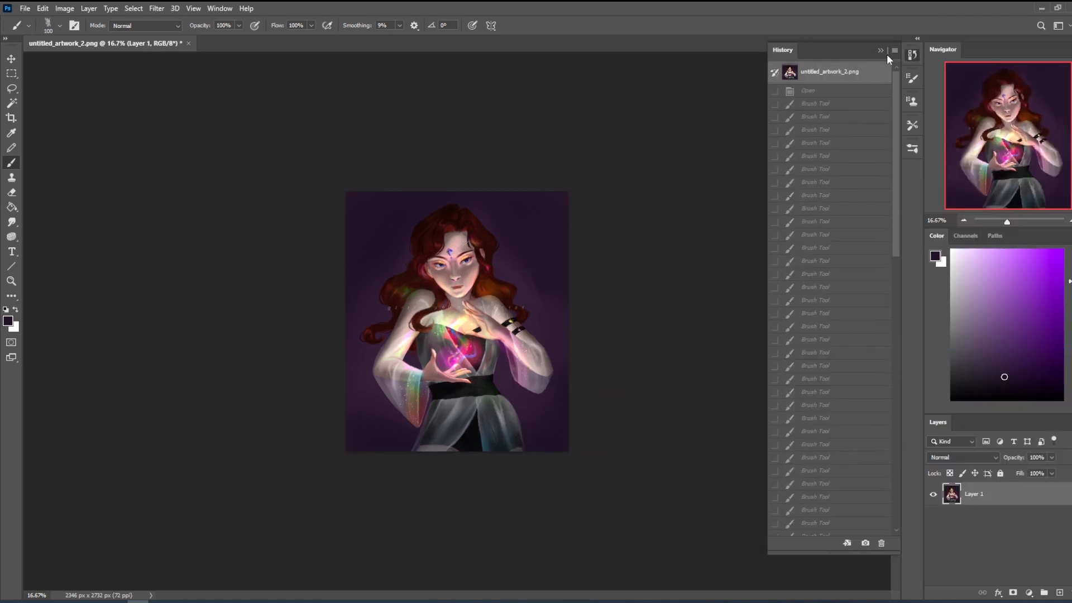
left_click(881, 51)
key("ctrl+shift+v")
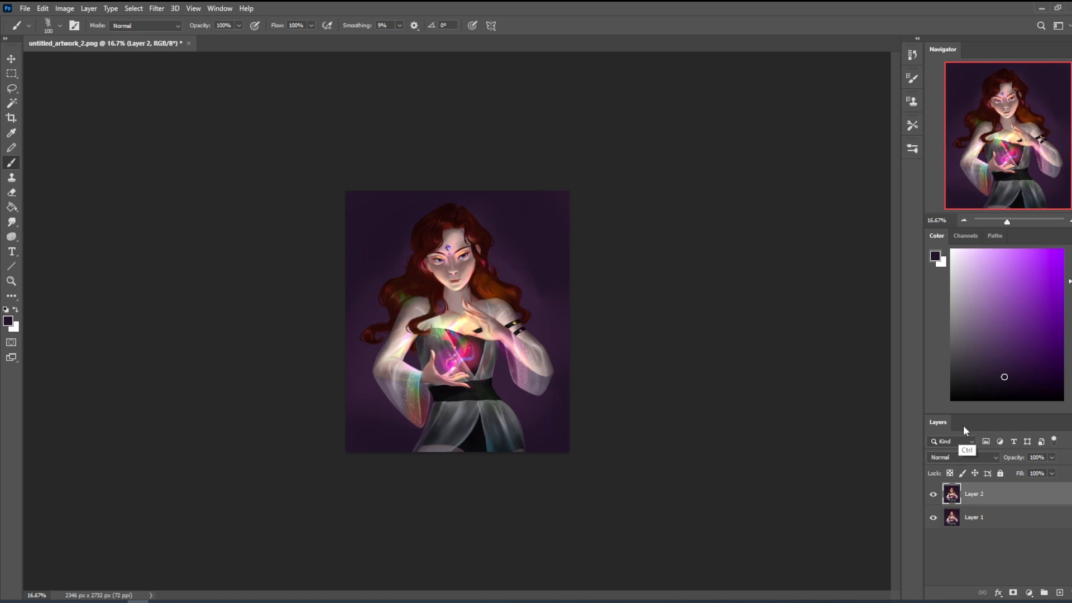
Compare the painting before and after by hiding and showing the corrected layer.
key("ctrl+plus")
left_click(932, 493)
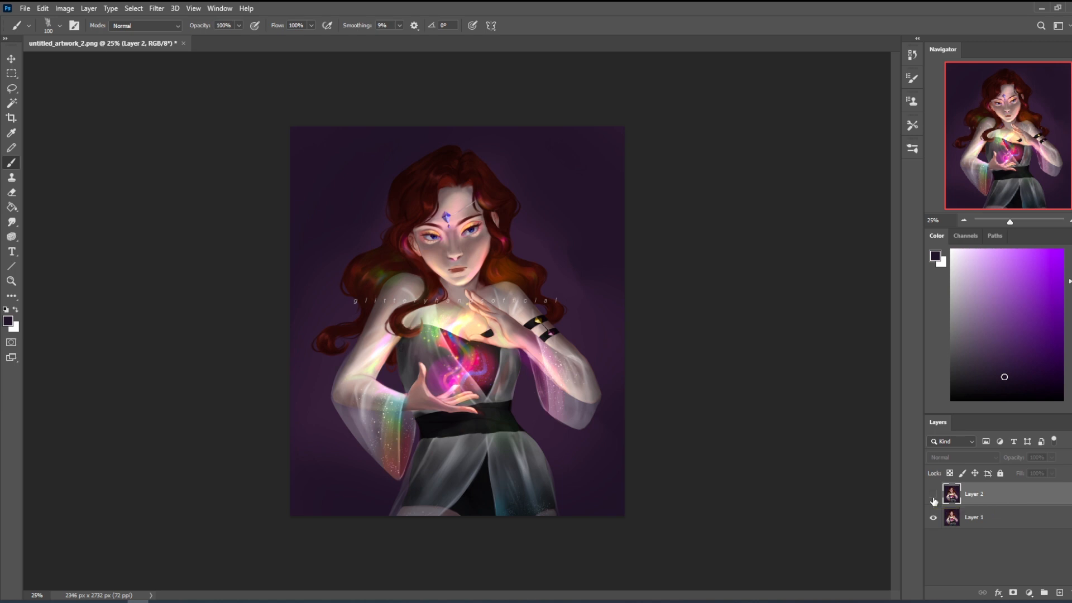
left_click(932, 496)
Switch to PortraitStudio and raise the mannequin's right and left shoulder joints toward the head.
left_click(159, 601)
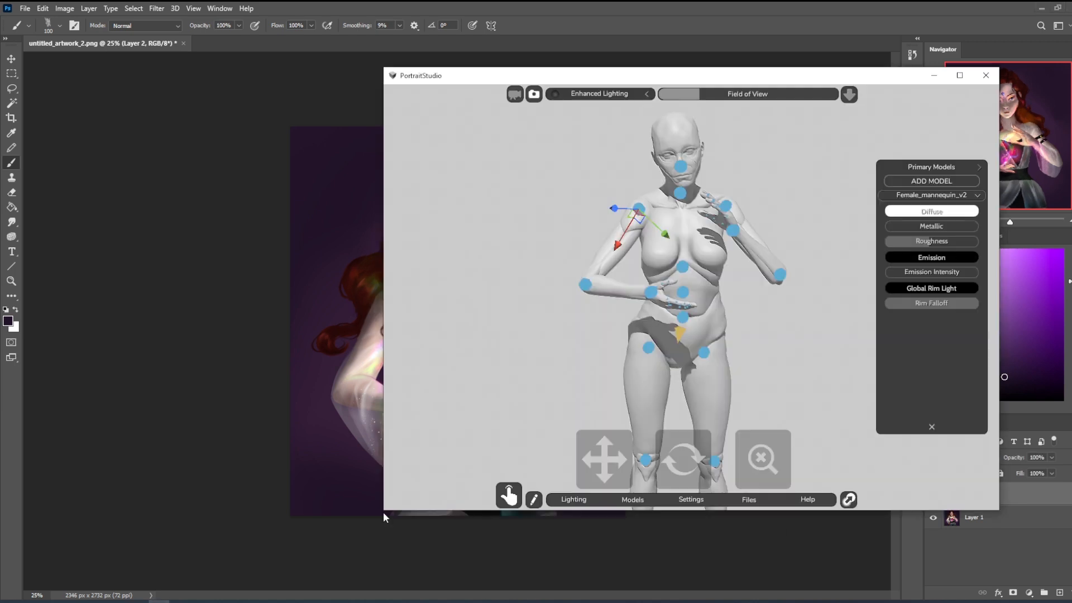
left_click_drag(638, 209, 646, 195)
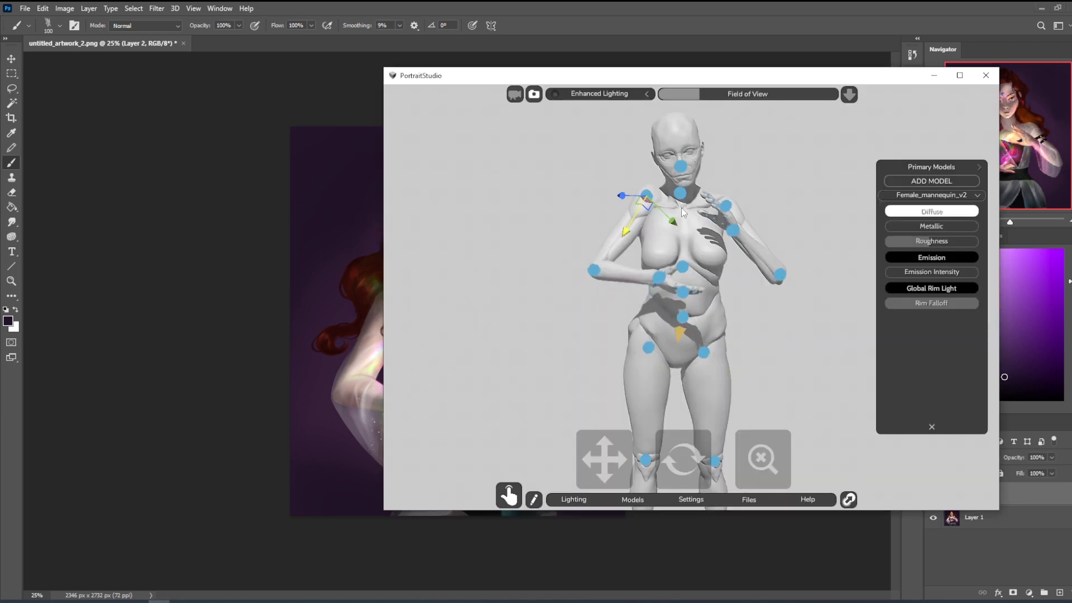
left_click_drag(729, 205, 675, 173)
Tilt the mannequin's head by rotating its head joint, and return to the painting in Photoshop.
left_click(680, 166)
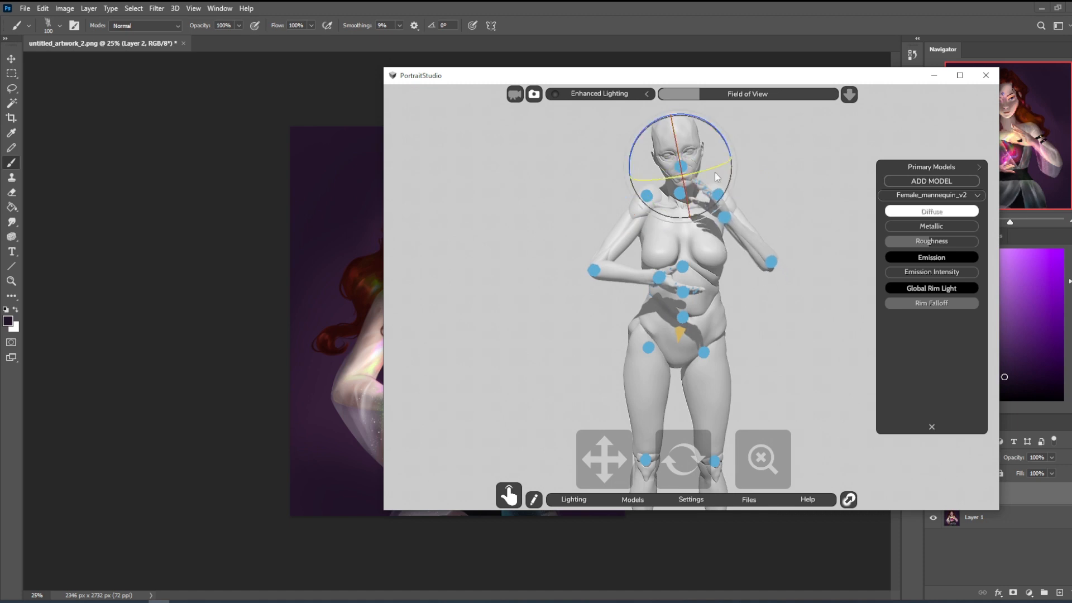
left_click_drag(681, 171, 680, 169)
left_click(766, 169)
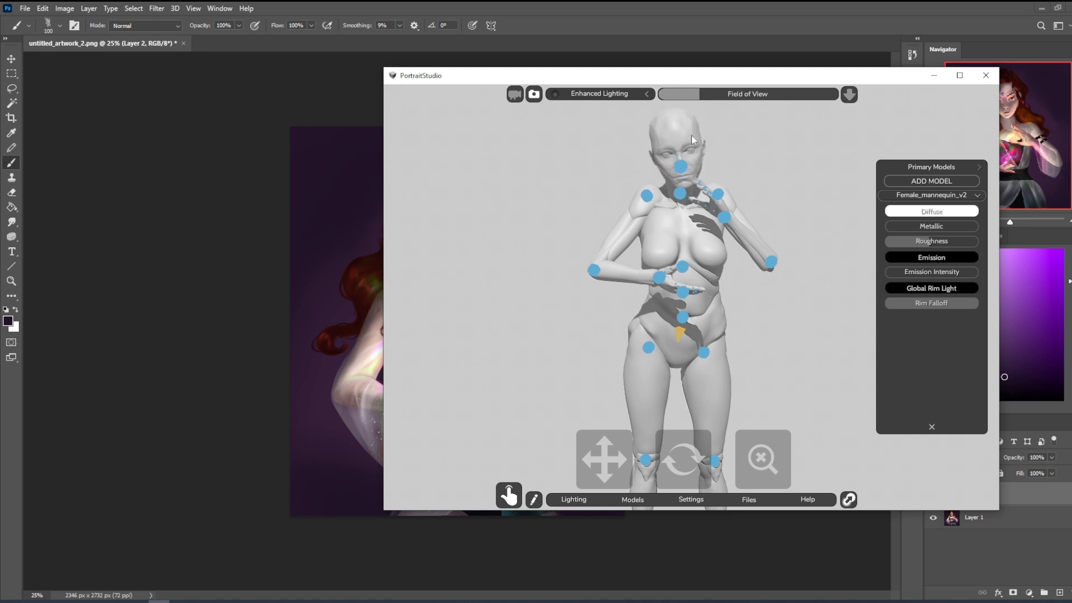
left_click(681, 167)
left_click_drag(683, 171, 677, 168)
left_click(758, 5)
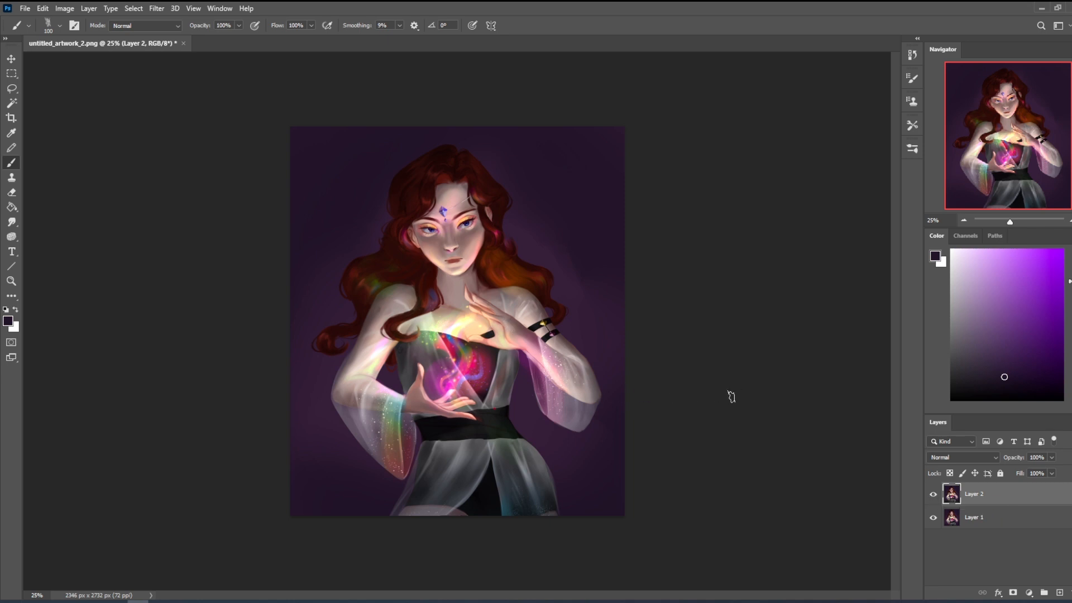
Sample the belt's black and the bodice's grey around the waist, with the brush reduced to 30 px.
key("alt")
left_click(509, 404, "alt")
left_click(501, 413, "alt")
key("bracketleft")
key("bracketleft")
key("bracketleft")
key("bracketleft")
key("bracketleft")
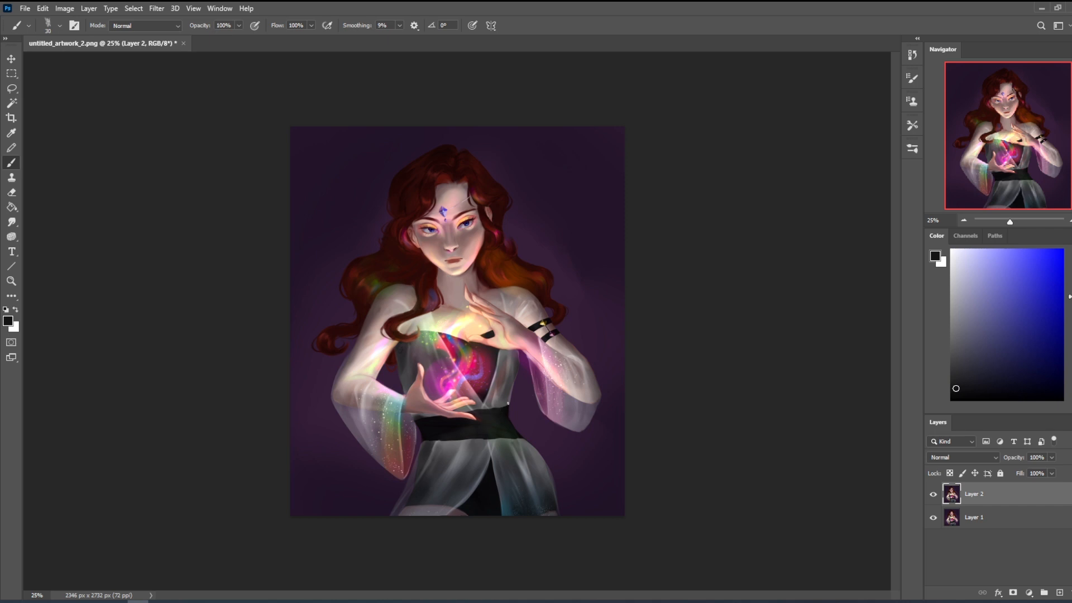
left_click(498, 403, "alt")
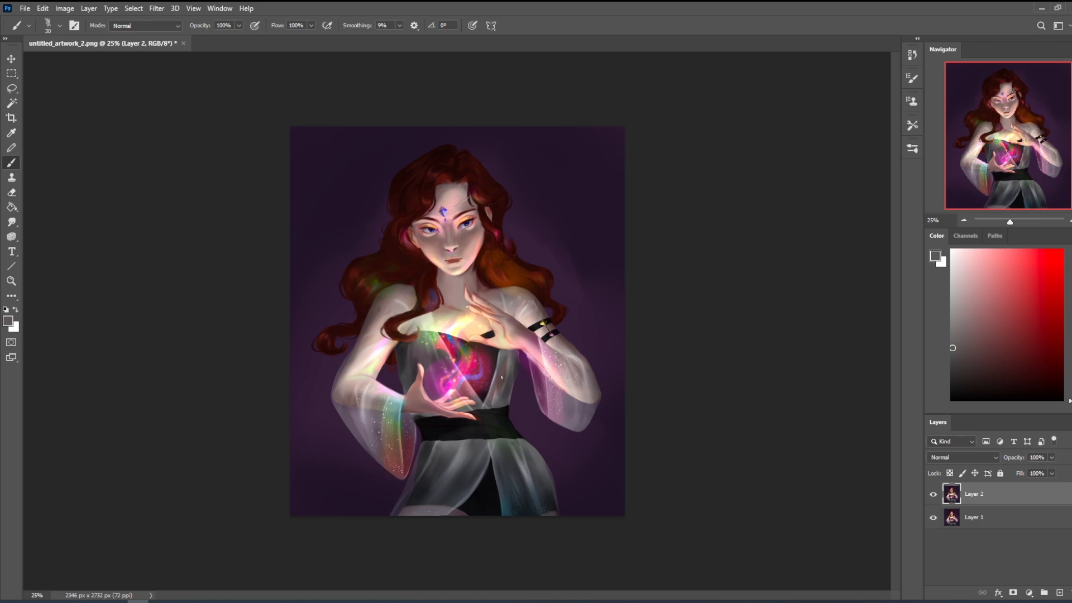
left_click(12, 102)
left_click(583, 284)
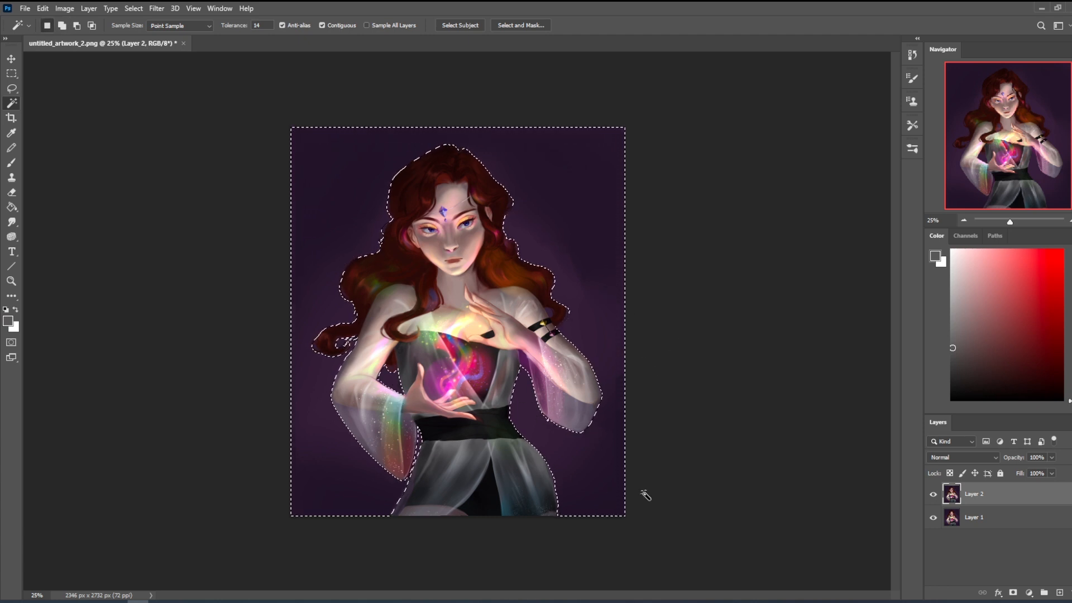
key("ctrl+d")
Reduce the saturation of the corrected painting layer with Hue/Saturation, checking it against the original in the preview.
key("ctrl+u")
left_click_drag(867, 375, 854, 376)
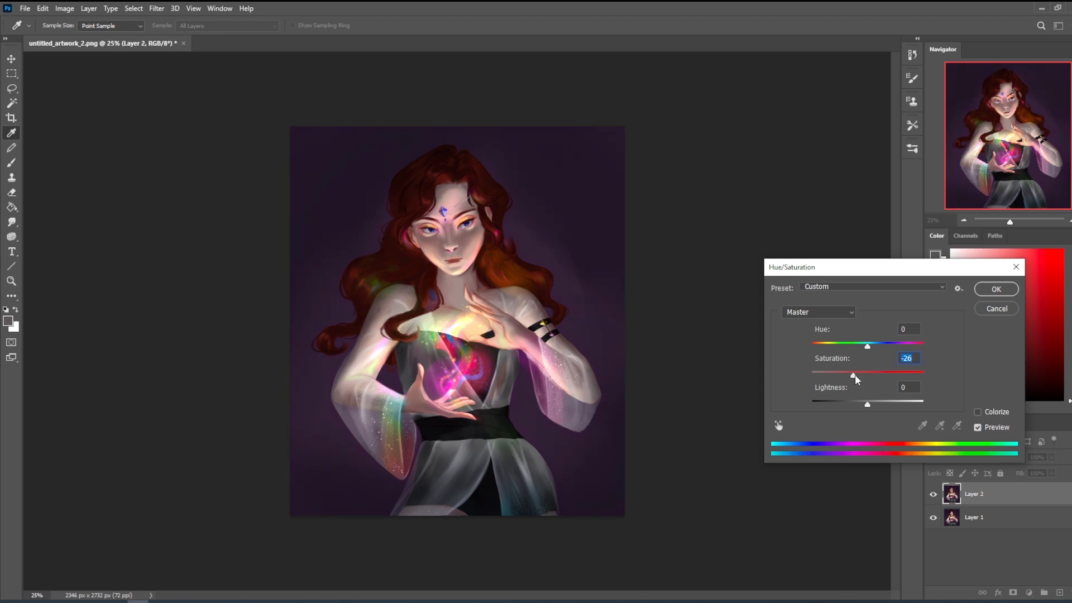
left_click(977, 428)
left_click_drag(853, 375, 858, 375)
left_click(996, 289)
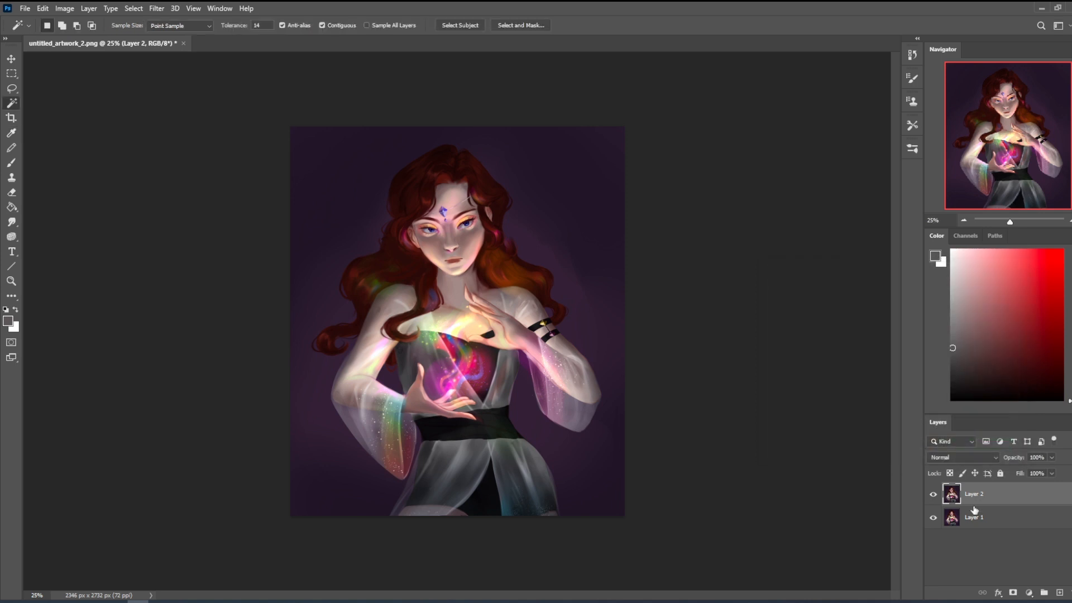
Add a new layer above the painting, fill it with dark purple and set its blending mode to Darken.
left_click(1059, 592)
key("m")
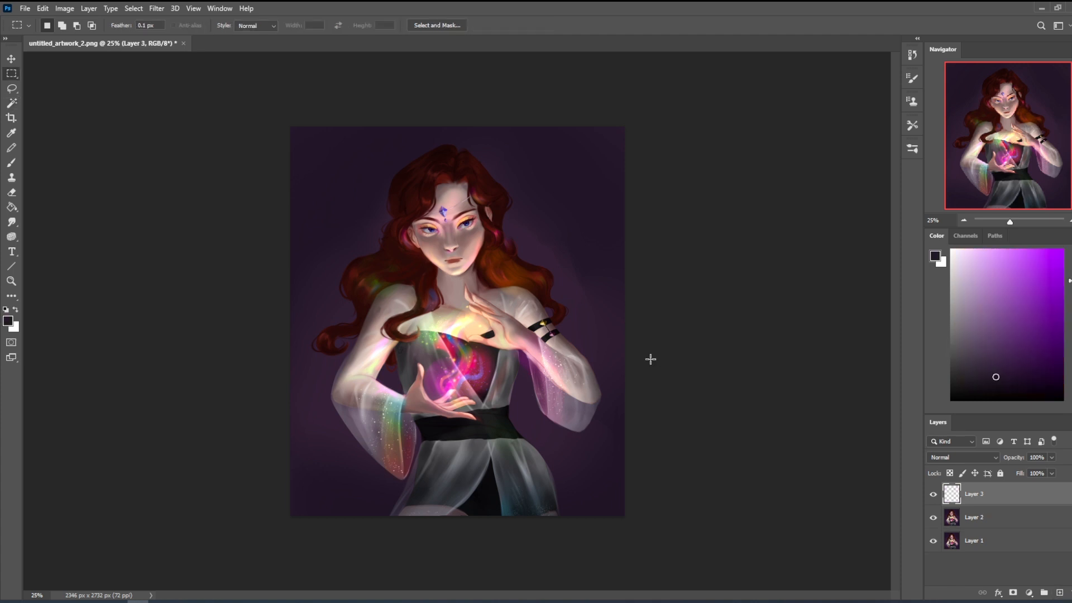
key("ctrl+j")
key("Delete")
key("g")
left_click(600, 301)
left_click(961, 457)
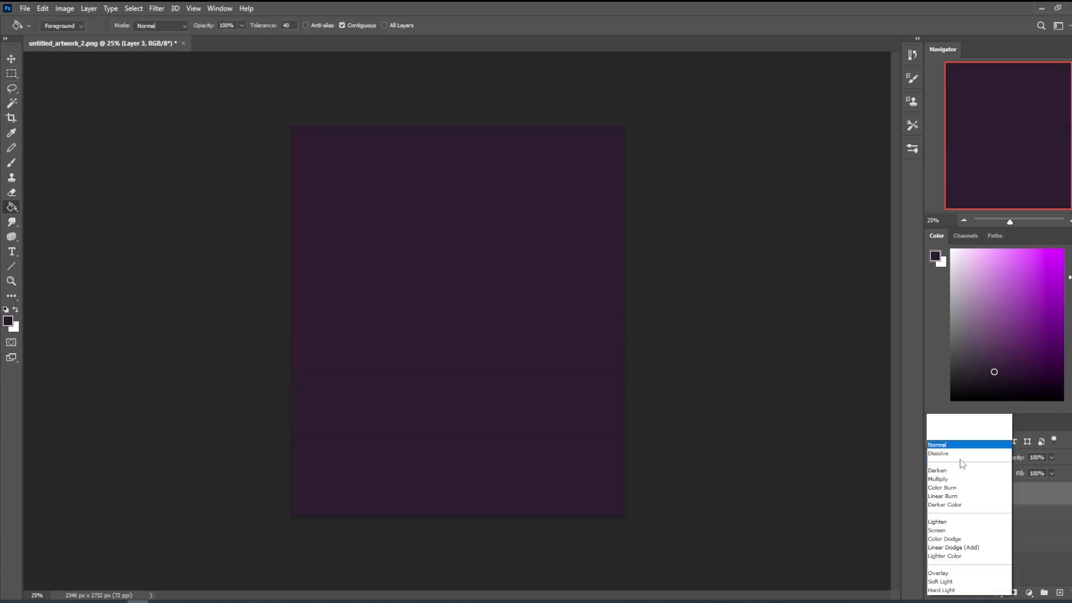
left_click(960, 351)
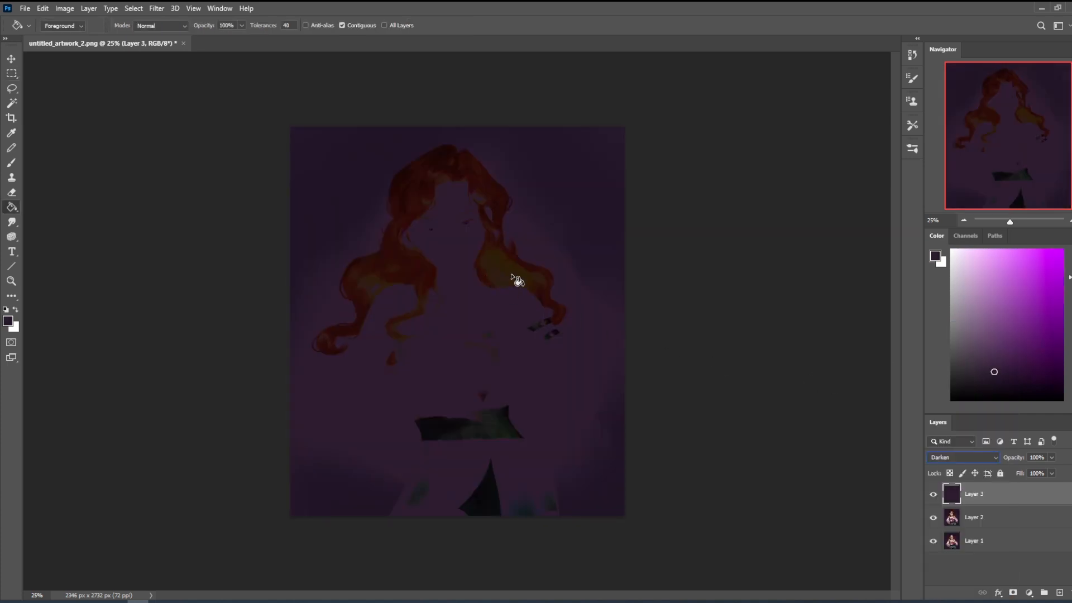
Set the dark purple layer's fill to 62%, erase it around the glowing hands, and compare the painting with and without it.
left_click(1051, 474)
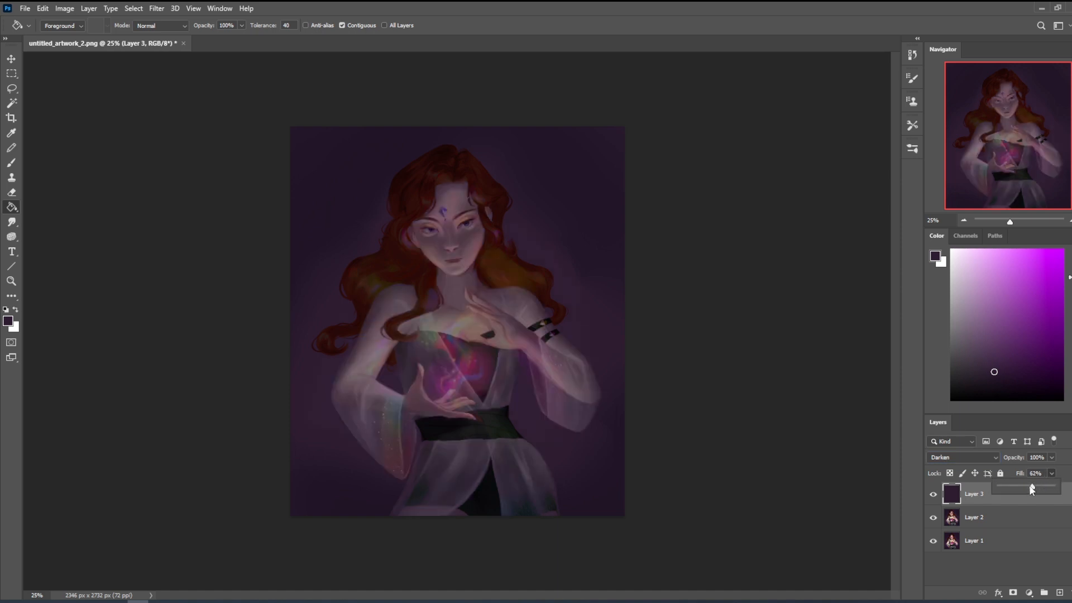
key("e")
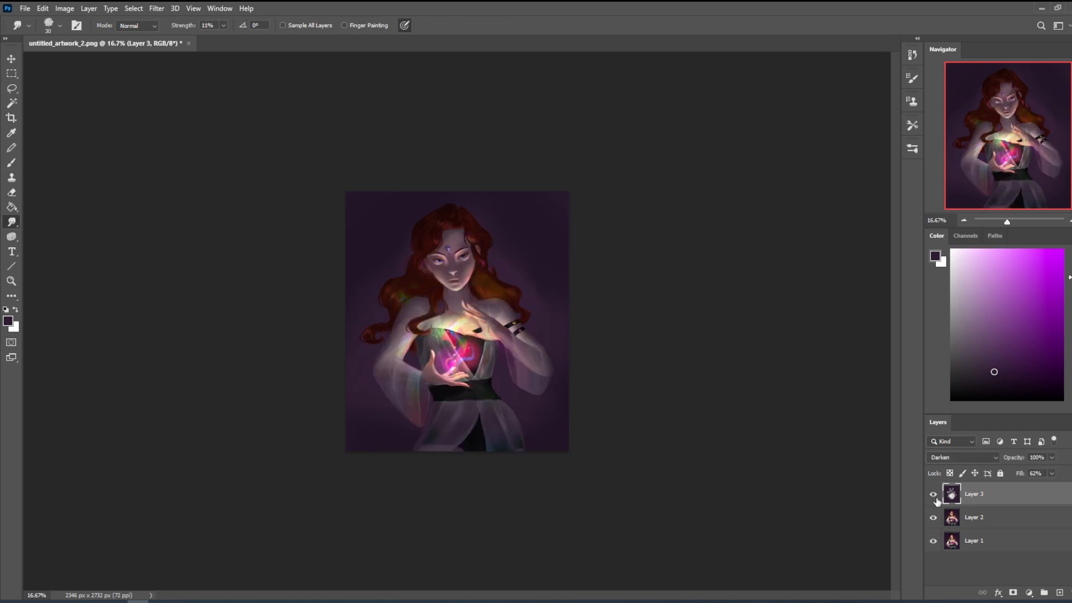
key("ctrl+plus")
left_click(934, 496)
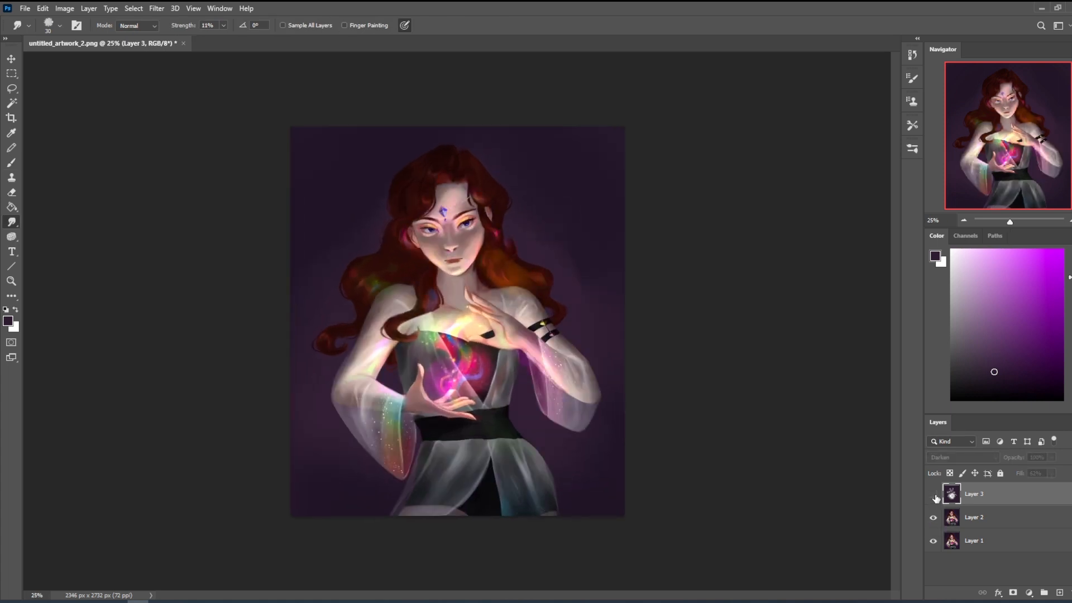
left_click(934, 495)
Select the background around the figure on Layer 2 with the Magic Wand and clean up the selection near the skirt with the Lasso.
left_click(974, 517)
key("w")
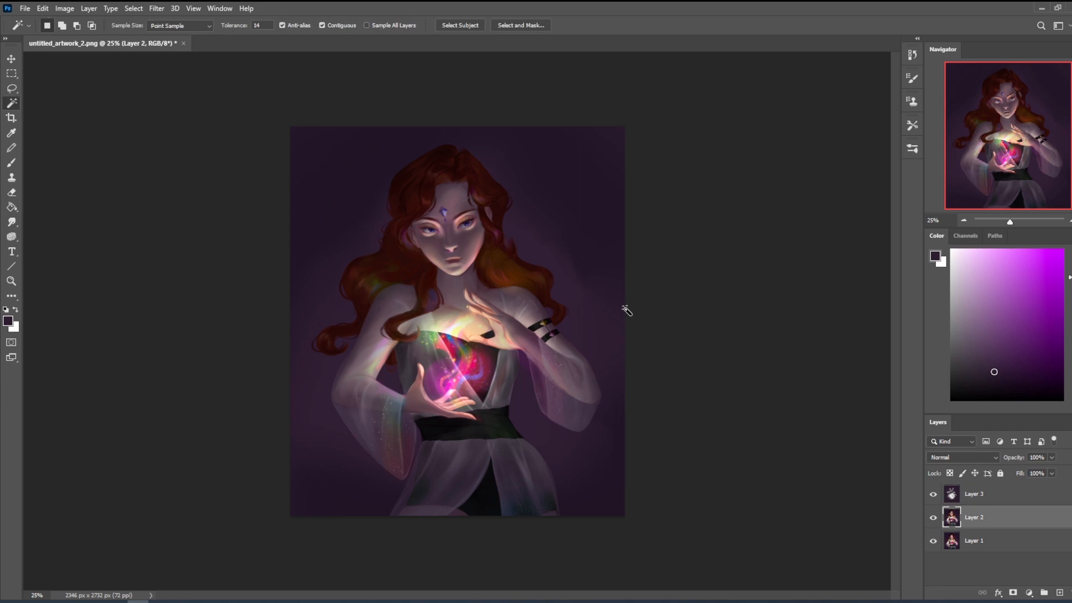
left_click(595, 342)
left_click(613, 488, "shift")
left_click(365, 502, "shift")
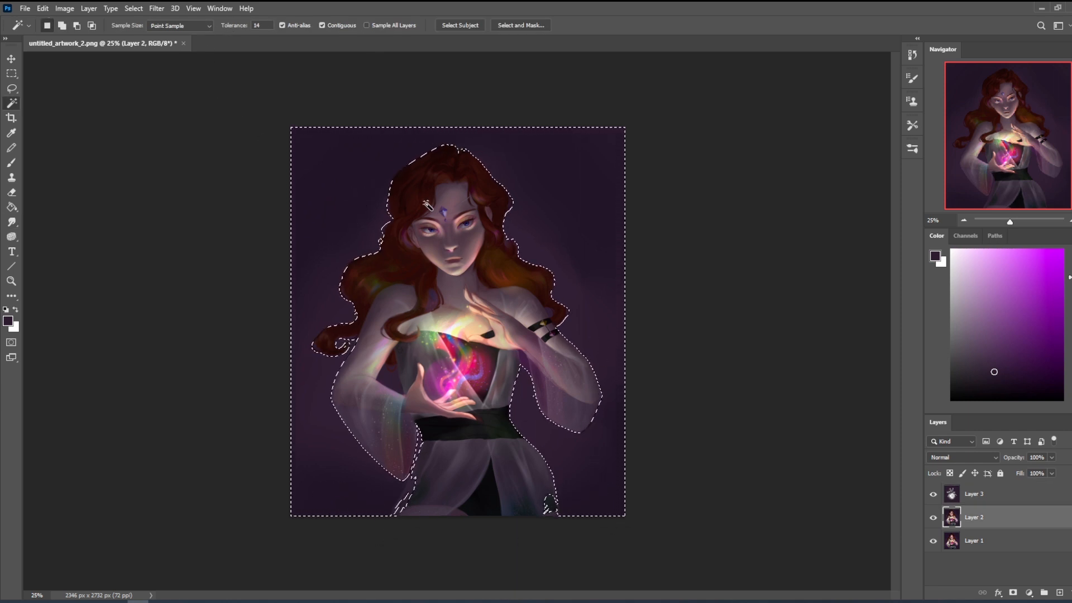
key("l")
mouse_move(424, 487)
left_mouse_down()
mouse_move(388, 531)
mouse_move(418, 437)
mouse_move(424, 480)
left_mouse_up()
mouse_move(549, 496)
left_mouse_down()
mouse_move(550, 507)
mouse_move(545, 441)
left_mouse_up()
key("w")
key("shift+w")
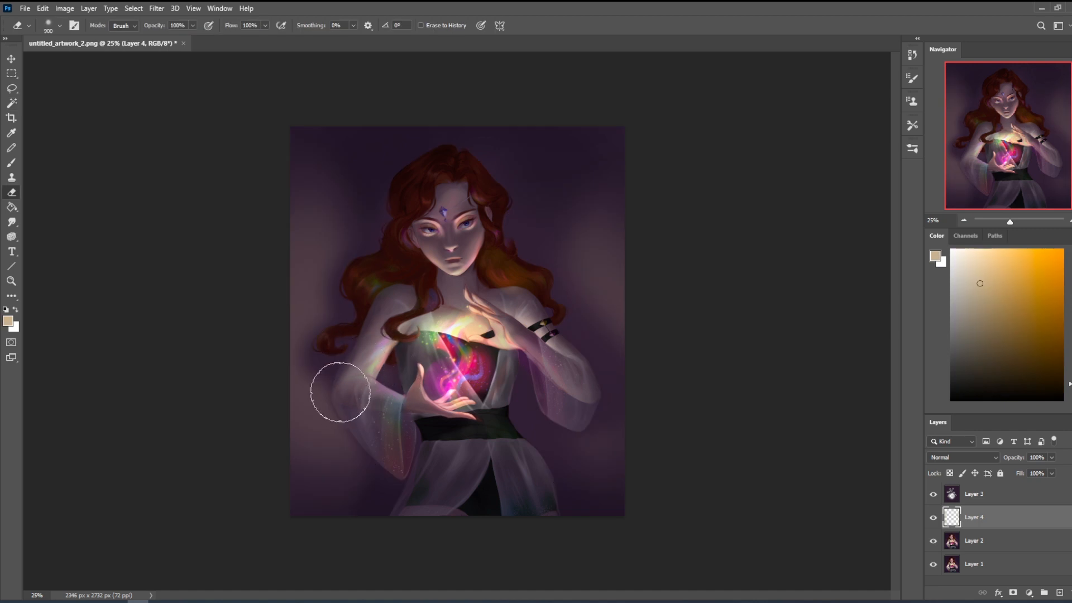
Resize the eraser and soften the light background glow beside the figure's sleeve on Layer 4.
key("bracketleft")
key("bracketleft")
key("bracketleft")
key("bracketleft")
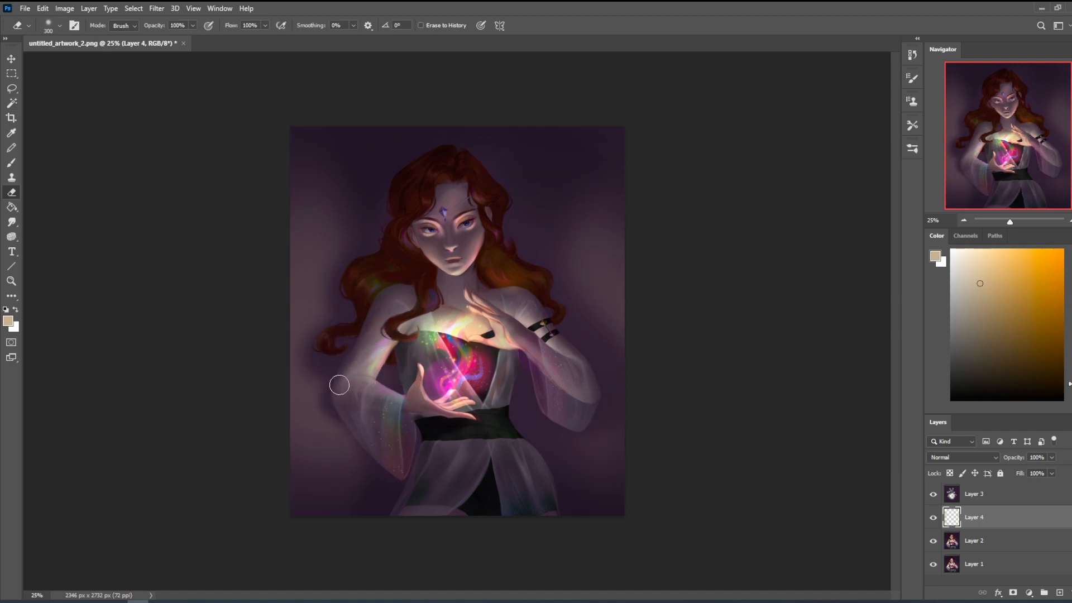
key("bracketright")
key("bracketright")
key("bracketright")
key("bracketright")
key("bracketright")
left_click_drag(328, 406, 362, 333)
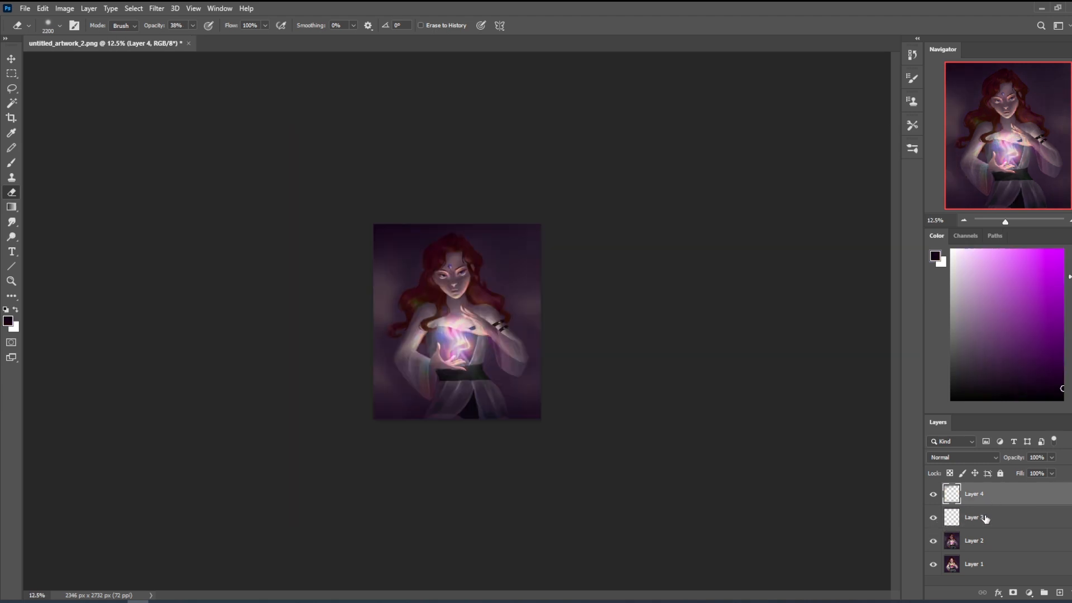
Merge Layer 3 and Layer 4 down into Layer 2.
right_click(985, 518)
left_click(967, 374)
right_click(987, 492)
left_click(967, 346)
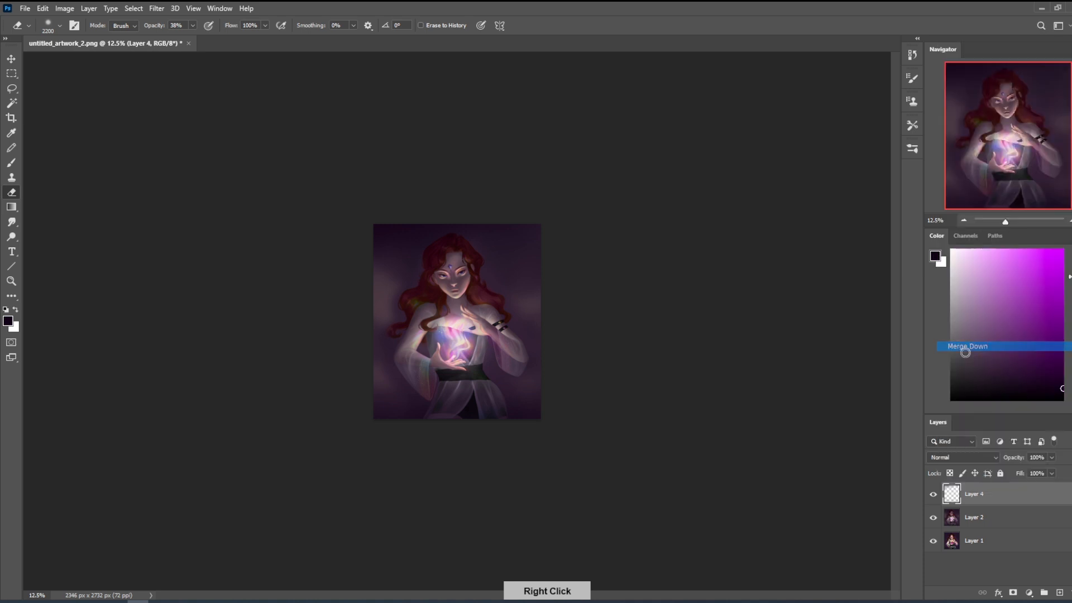
Copy the whole corrected painting, check the document's original opening state in the history, and restore the corrected version above the original.
key("ctrl+plus")
key("ctrl+a")
left_click(912, 55)
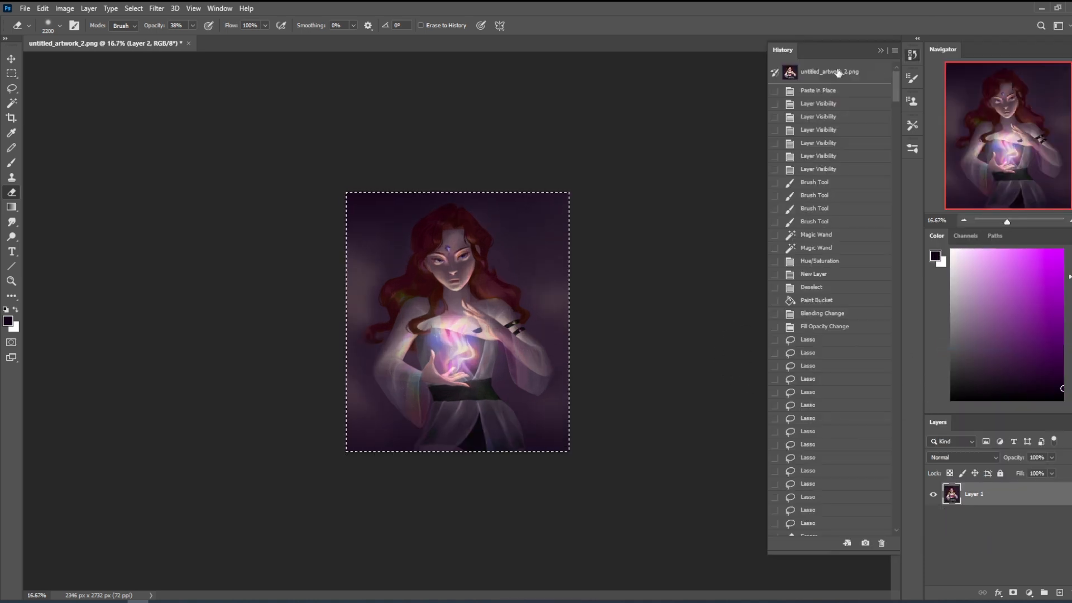
left_click(839, 72)
left_click(880, 50)
key("ctrl+plus")
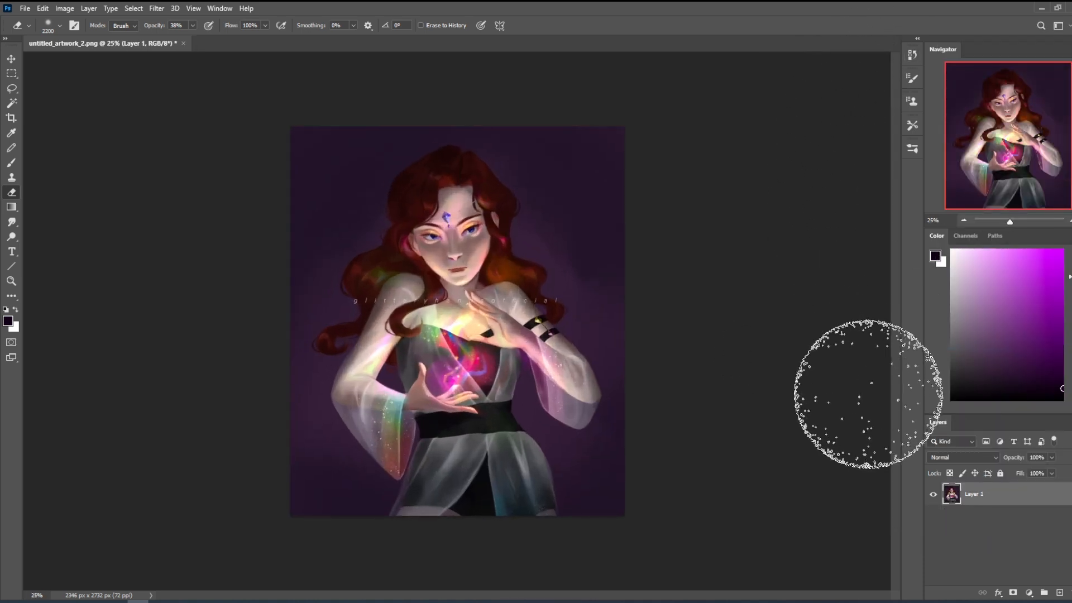
key("ctrl+shift+z")
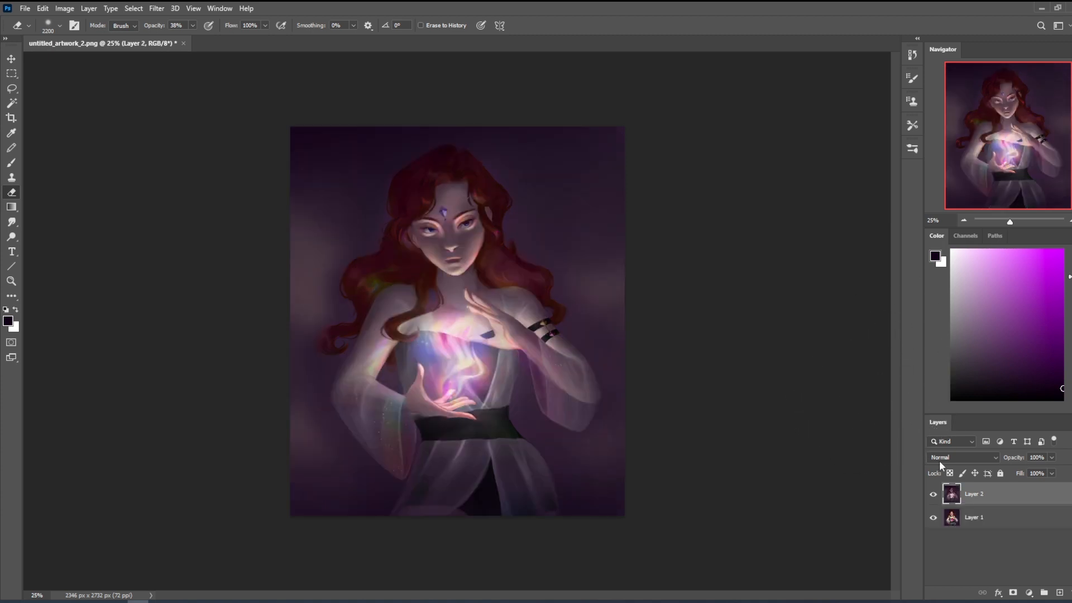
Toggle the visibility of Layer 2 repeatedly to compare the corrected painting with the original.
left_click(934, 495)
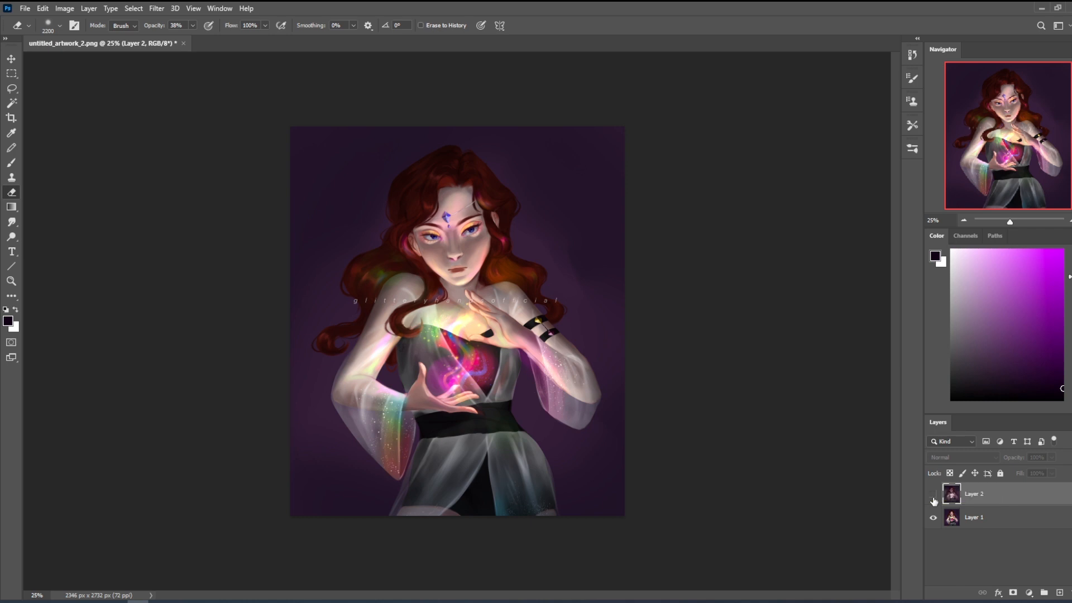
left_click(933, 495)
left_click(933, 496)
left_click(933, 496)
left_click(934, 496)
left_click(933, 496)
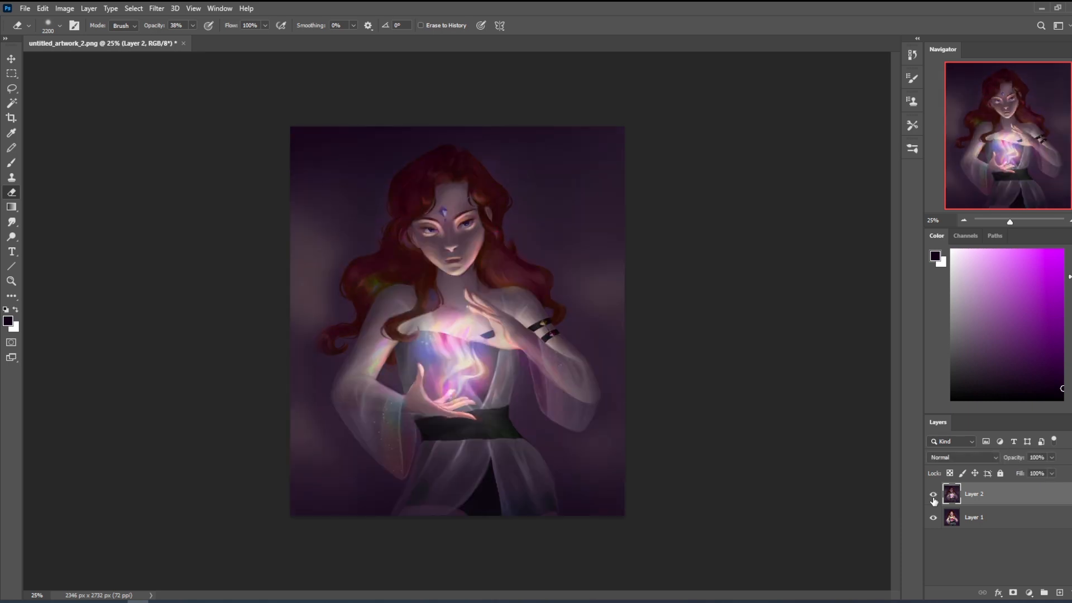
left_click(933, 496)
left_click(934, 496)
left_click(933, 496)
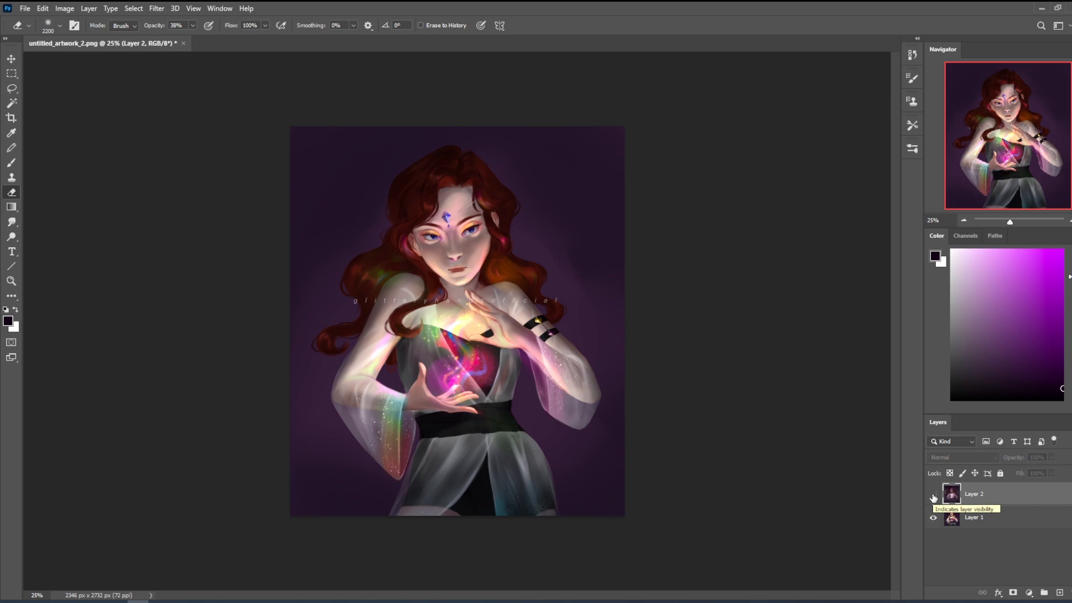
left_click(933, 495)
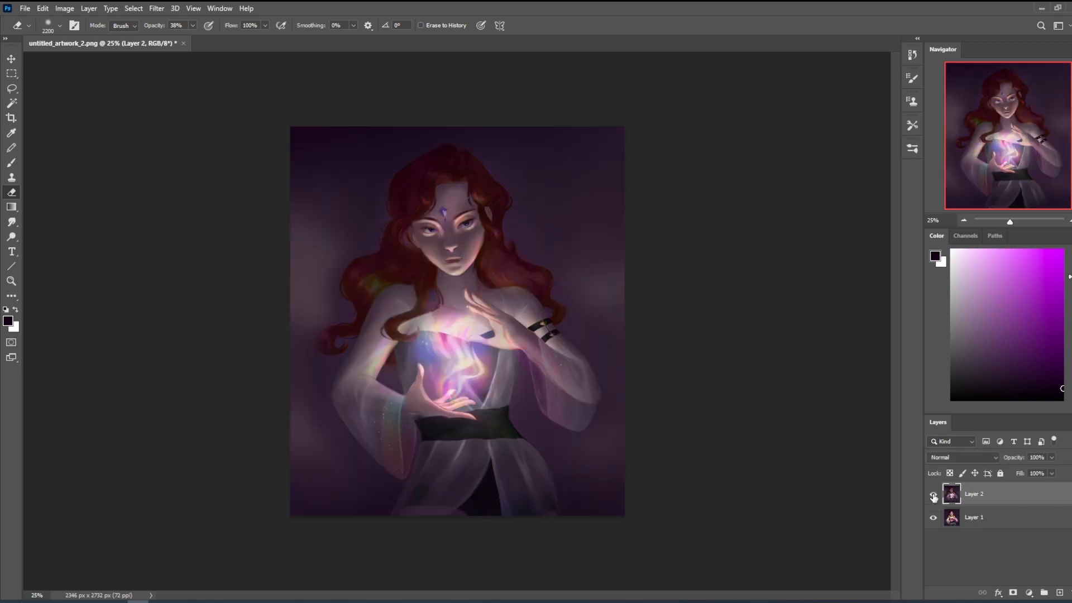
Reduce the eraser to 900 px and compare the shoulders and arms of the original with the corrected version.
key("bracketleft")
key("bracketleft")
key("bracketleft")
key("bracketleft")
key("bracketleft")
key("bracketleft")
key("bracketleft")
key("bracketleft")
key("bracketleft")
key("bracketleft")
key("bracketleft")
key("bracketleft")
key("bracketleft")
left_click(933, 494)
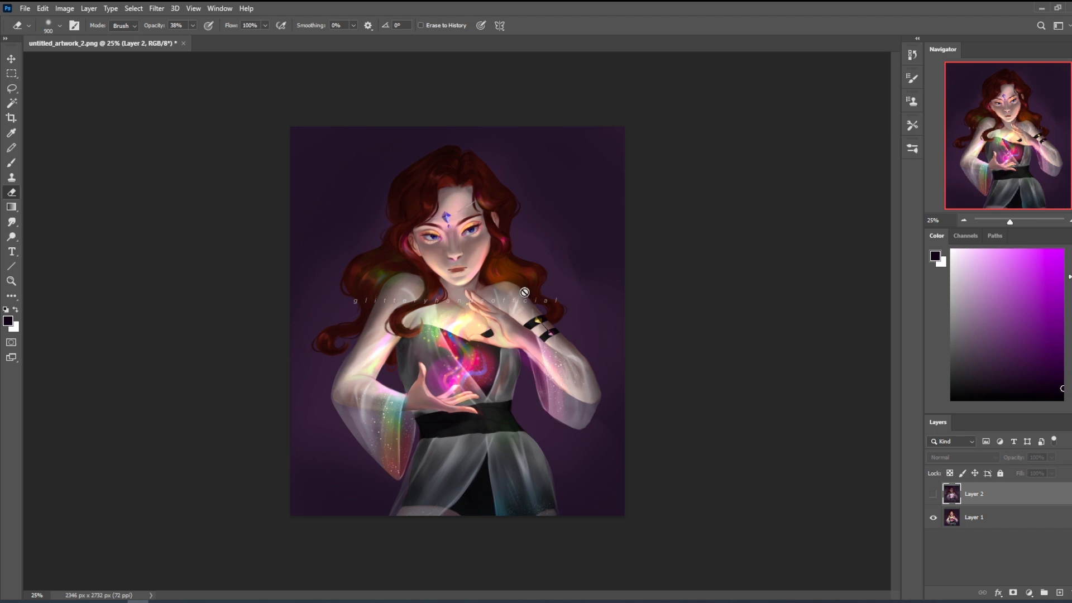
left_click(933, 494)
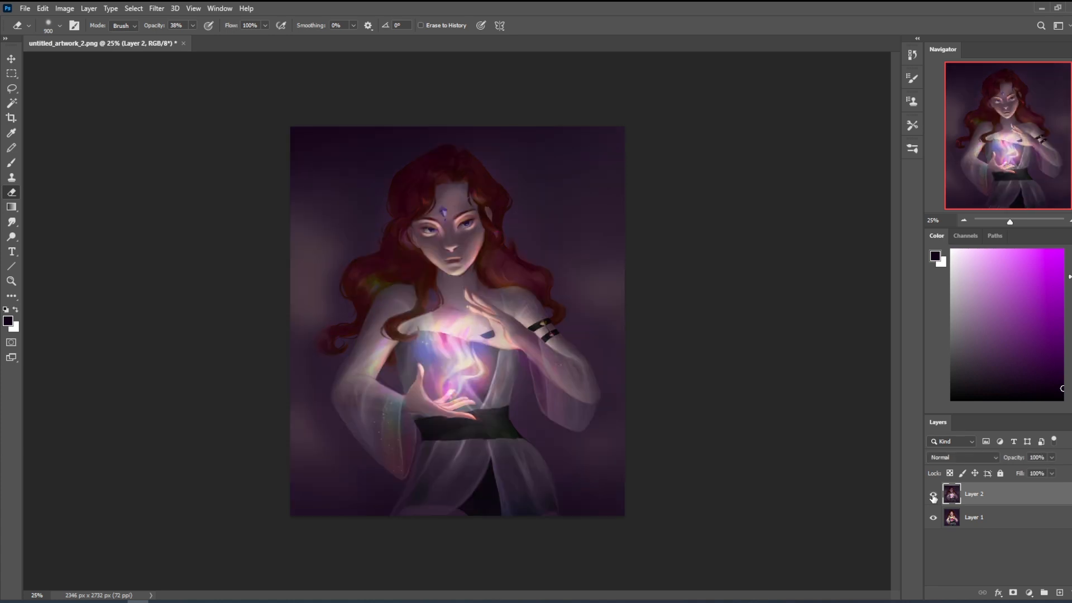
left_click(933, 494)
left_click(933, 495)
left_click(933, 495)
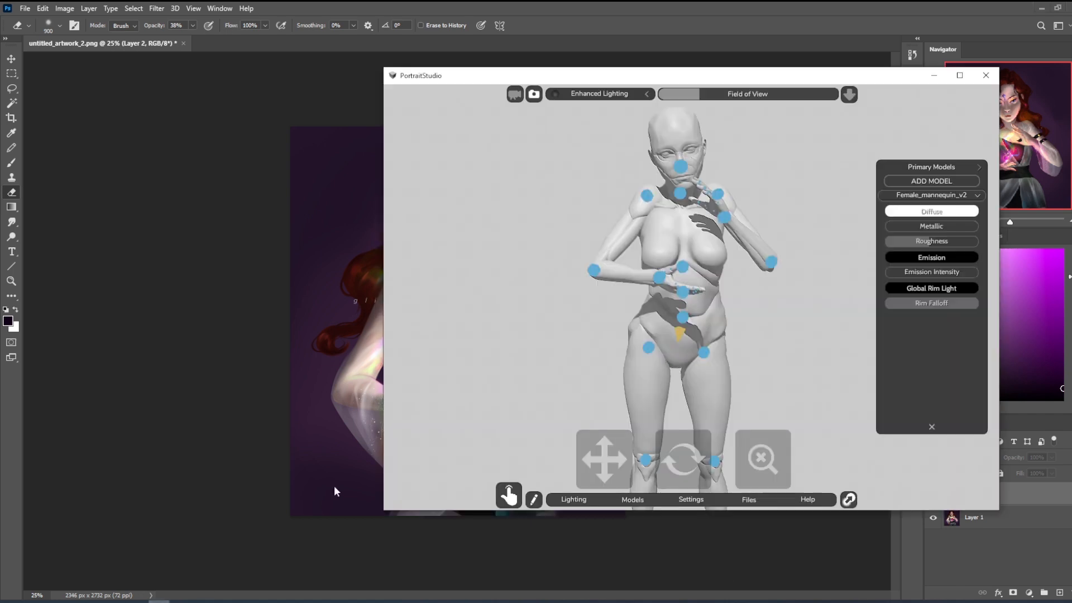
Switch to PortraitStudio, reposition its window to review the mannequin's pose, and return to the painting in Photoshop.
left_click(159, 601)
left_click_drag(697, 80, 567, 80)
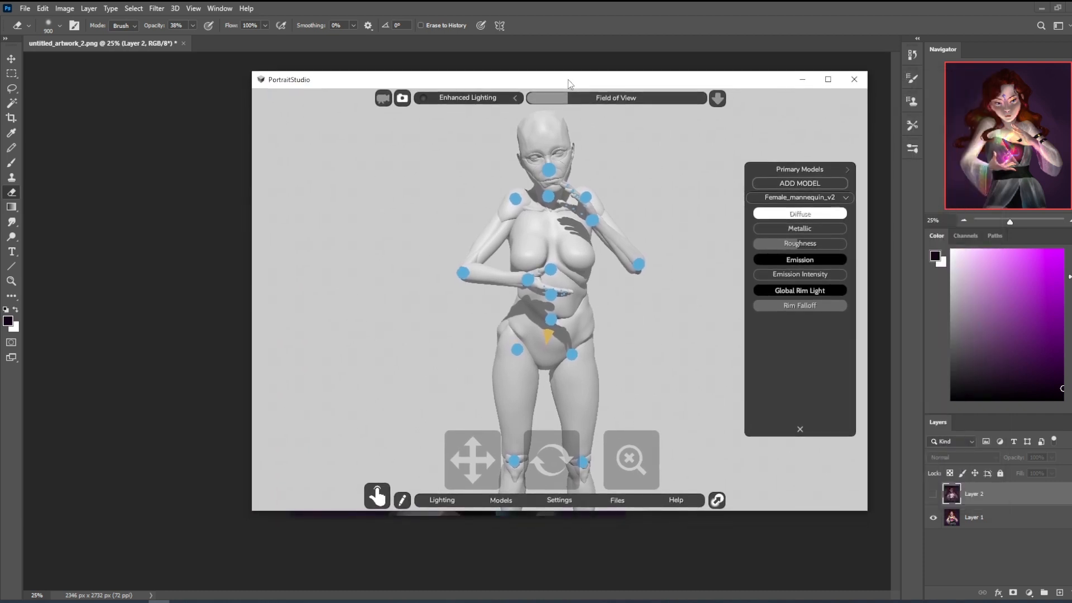
left_click_drag(581, 78, 584, 84)
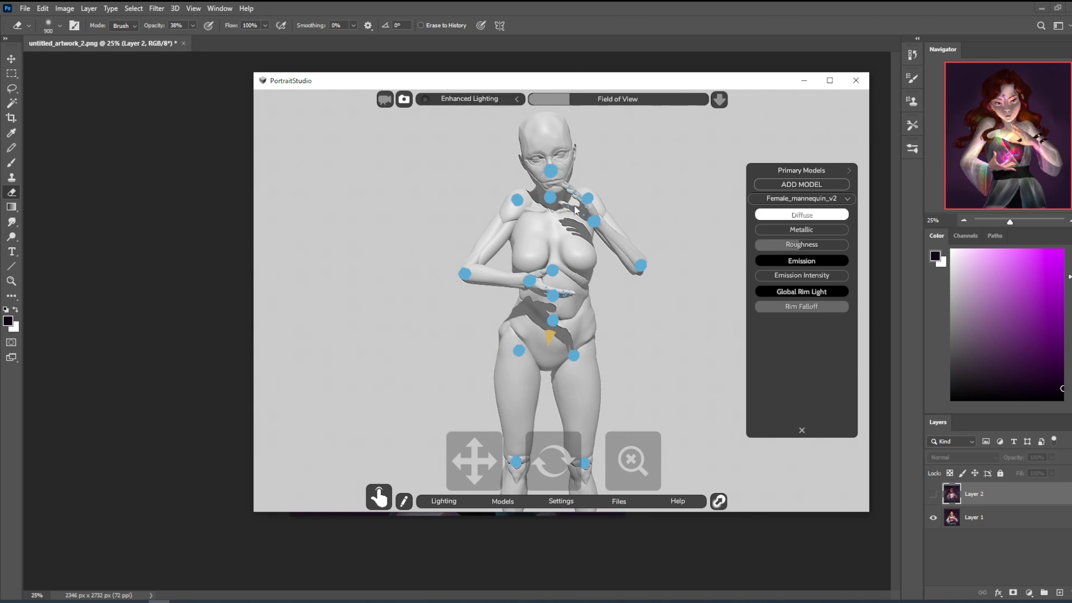
key("alt+Tab")
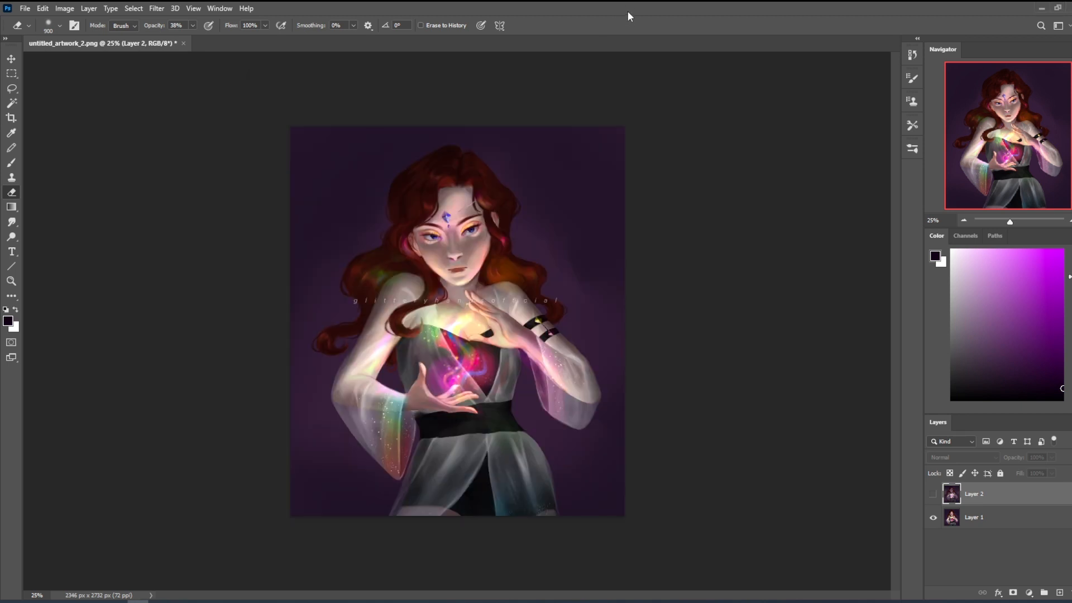
Compare the pose, lighting and colours of the original and corrected paintings by alternately hiding and showing Layer 2.
left_click(933, 495)
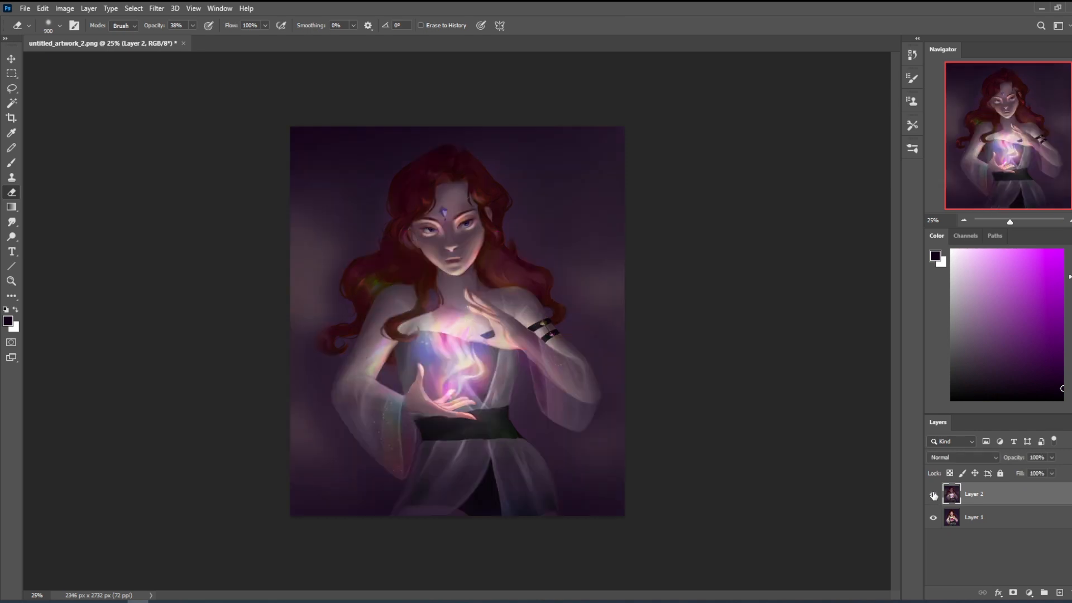
left_click(933, 494)
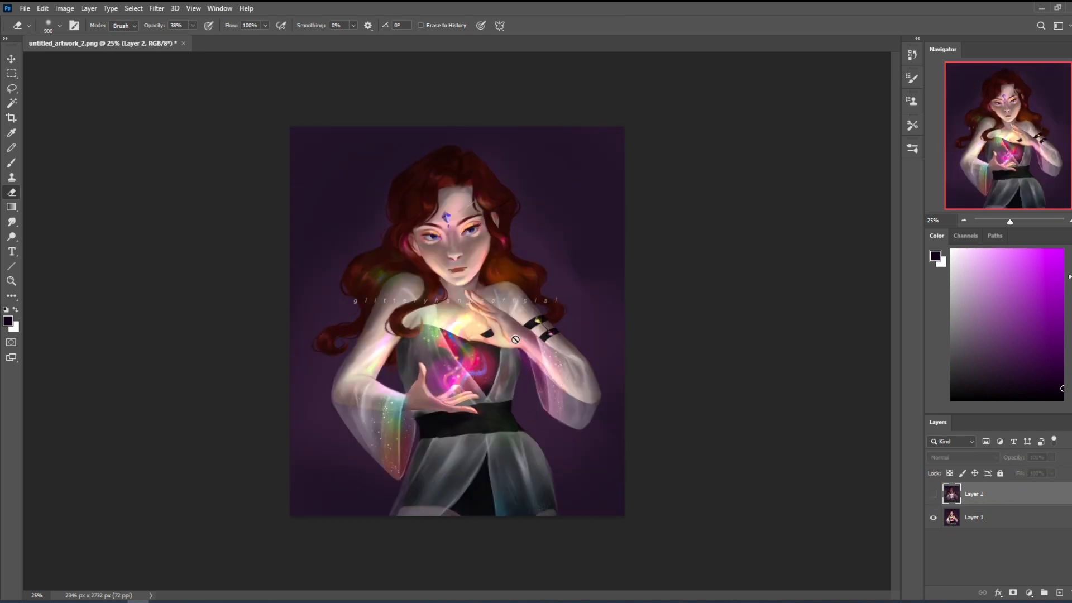
left_click(933, 495)
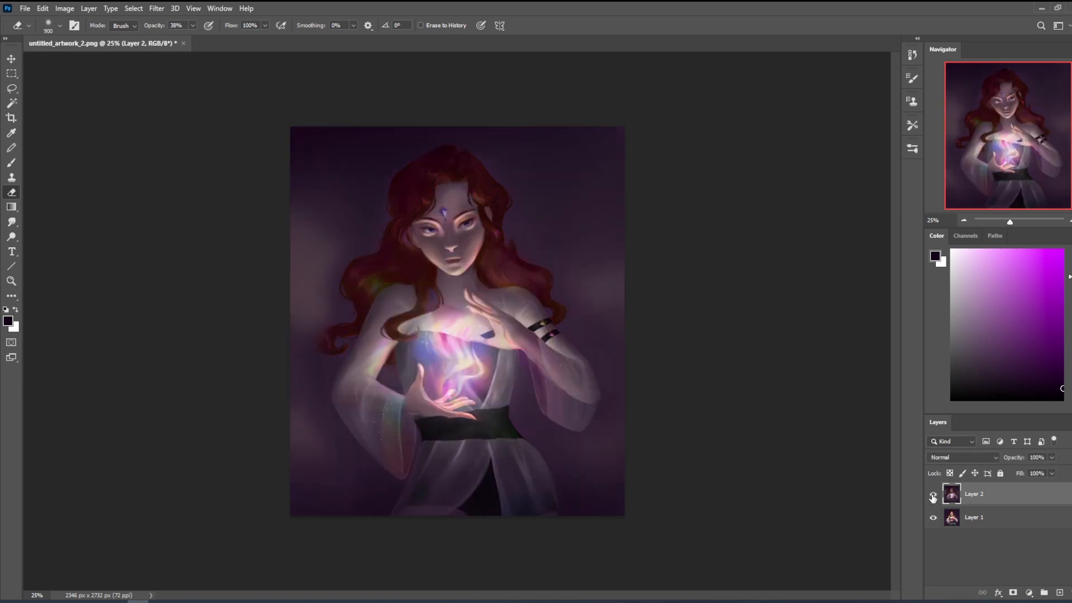
left_click(933, 495)
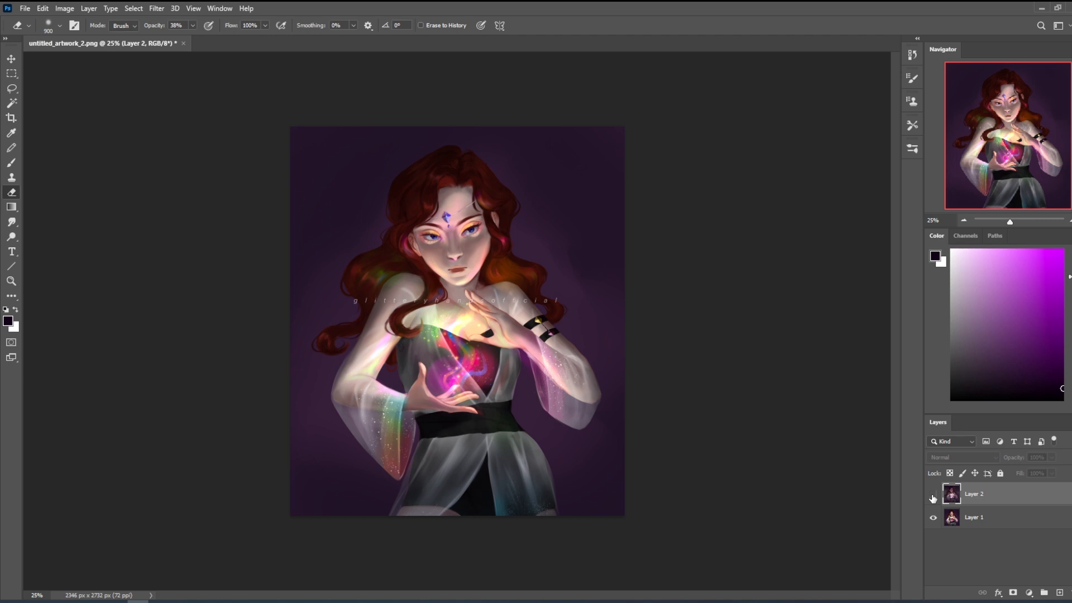
left_click(932, 496)
left_click(933, 494)
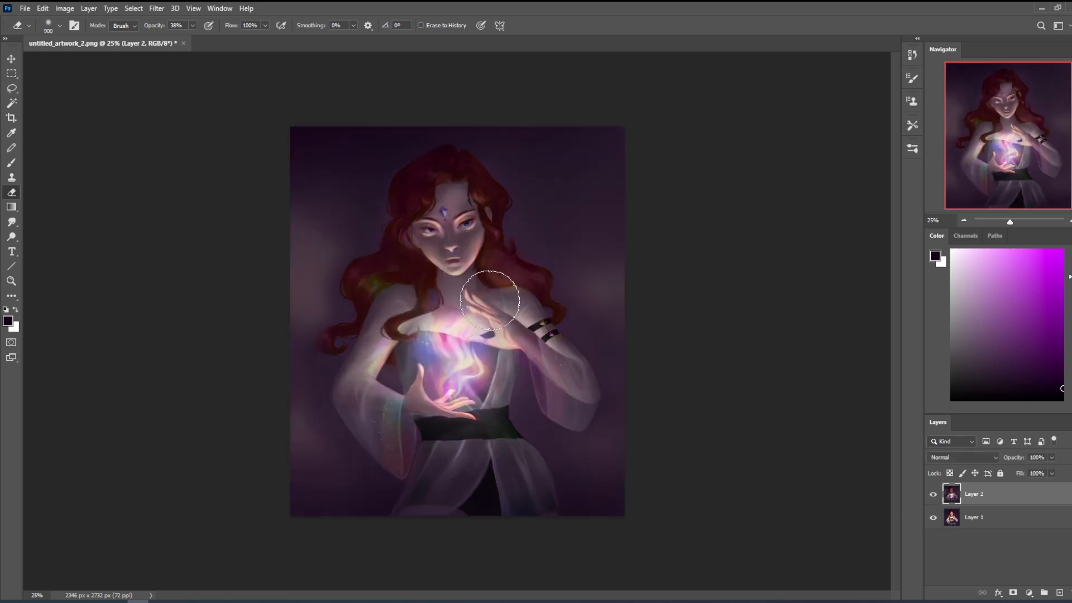
left_click(933, 497)
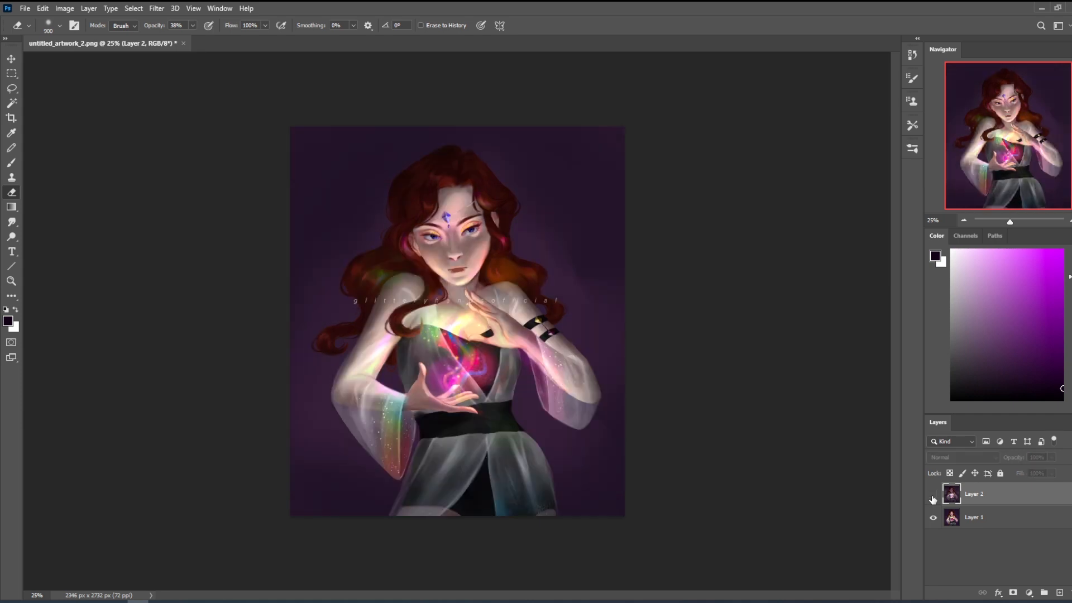
left_click(933, 496)
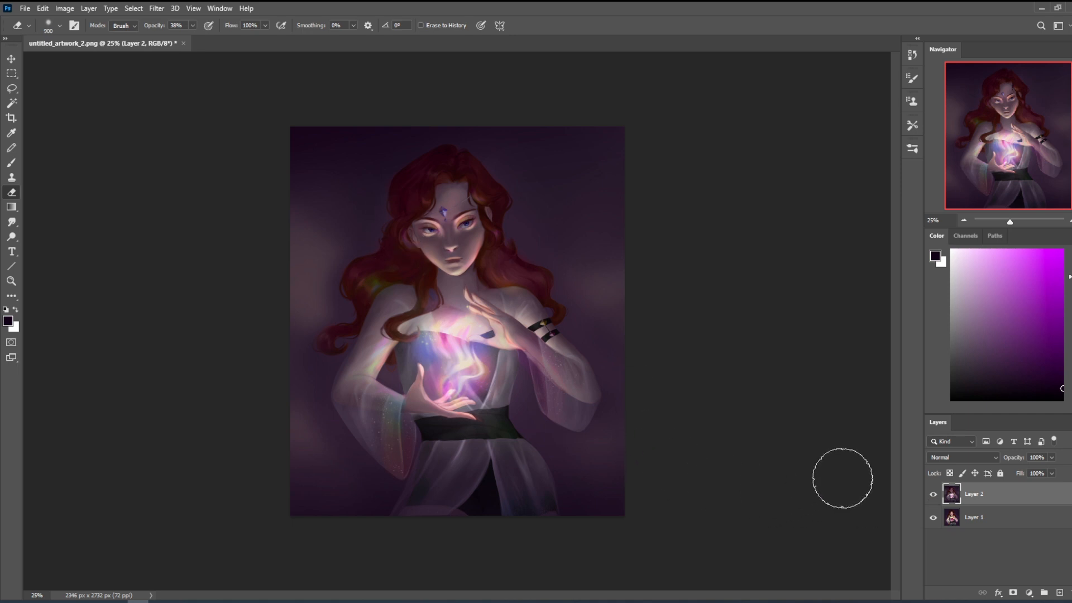
left_click(933, 495)
left_click(933, 495)
left_click(933, 496)
left_click(933, 495)
Reduce the eraser to 250 px and compare the corrected painting with the original once more at 33.33% zoom.
key("ctrl+plus")
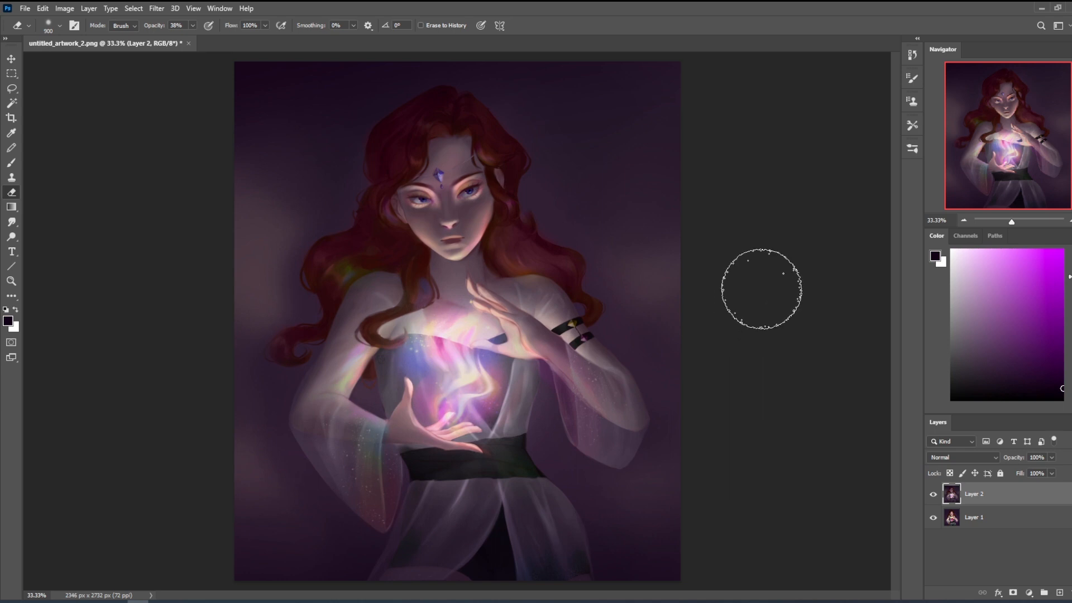
key("bracketleft")
key("bracketleft")
key("bracketleft")
key("bracketleft")
key("bracketleft")
key("bracketleft")
key("bracketleft")
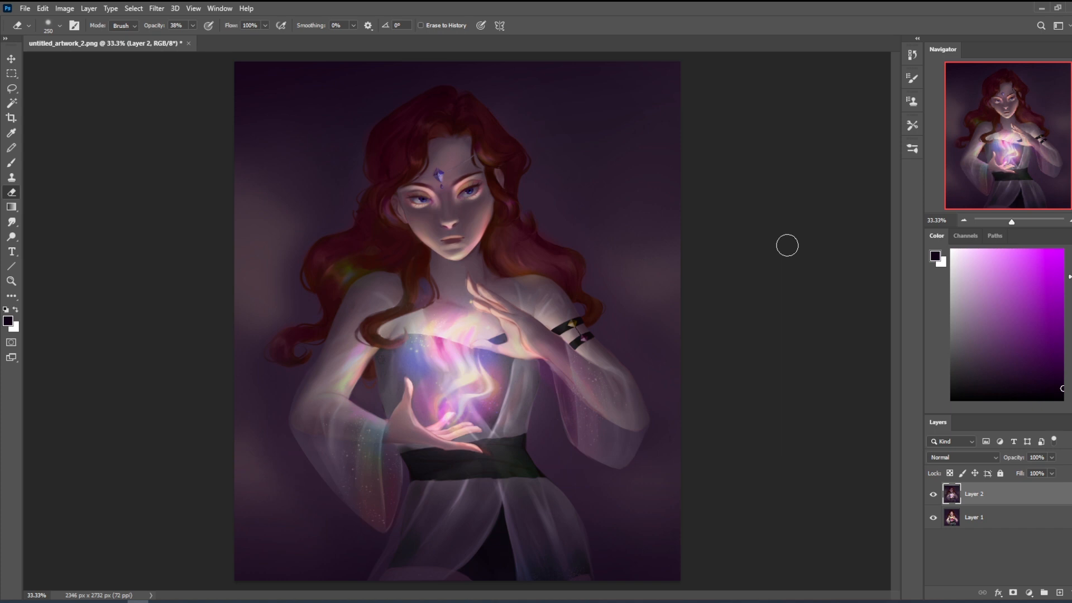
left_click(934, 495)
left_click(935, 495)
left_click(935, 495)
left_click(934, 495)
Switch to the browser window with istebrak.com and reposition it to show the site's portfolio and Reddit link.
mouse_move(75, 600)
key("alt+Tab")
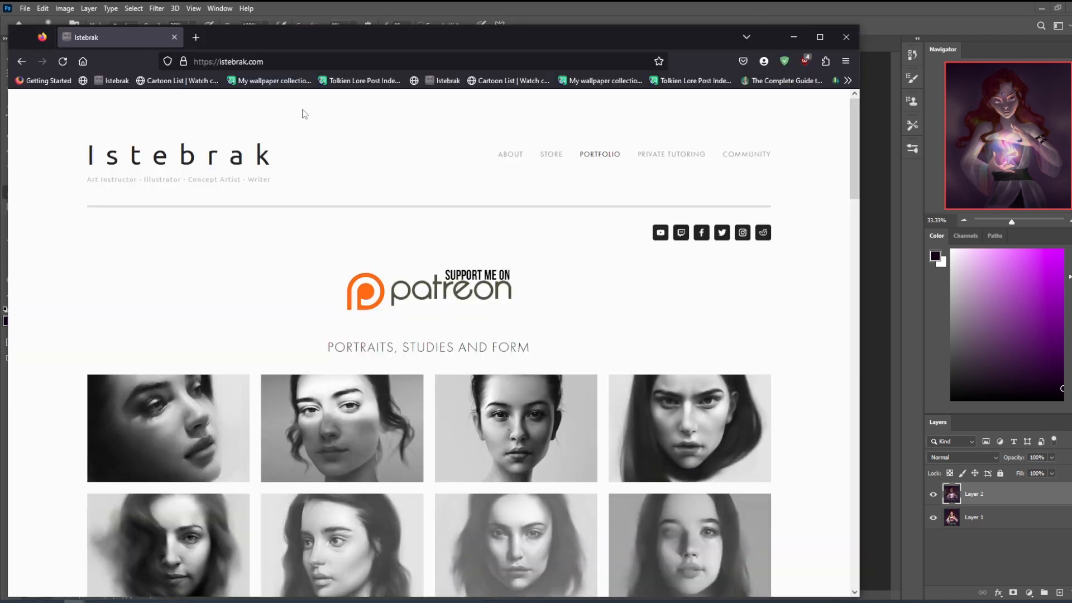
left_click_drag(471, 44, 584, 24)
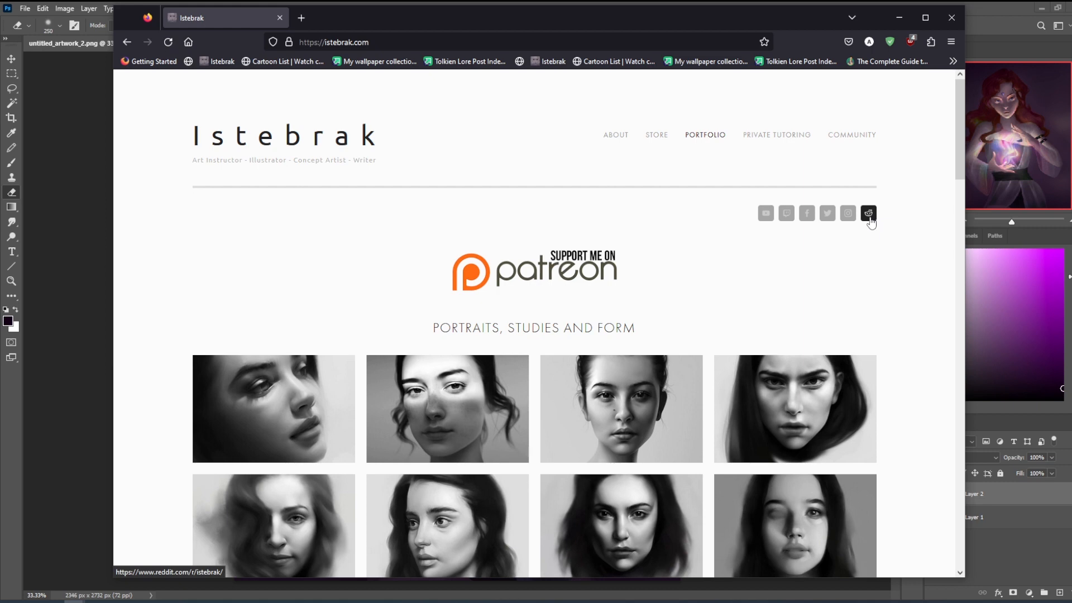
left_click(1037, 80)
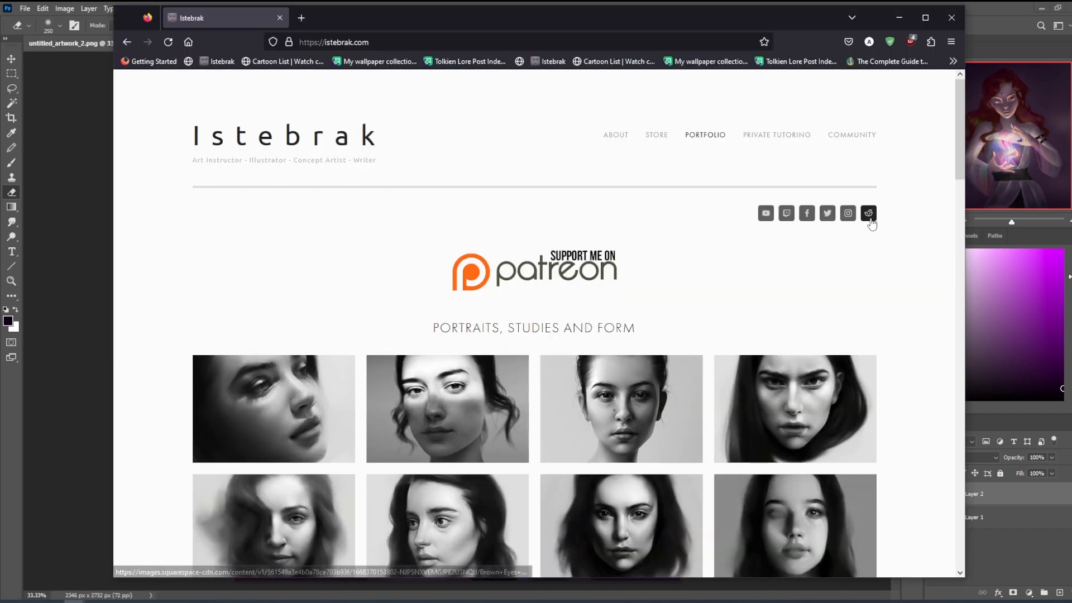
left_click(459, 567)
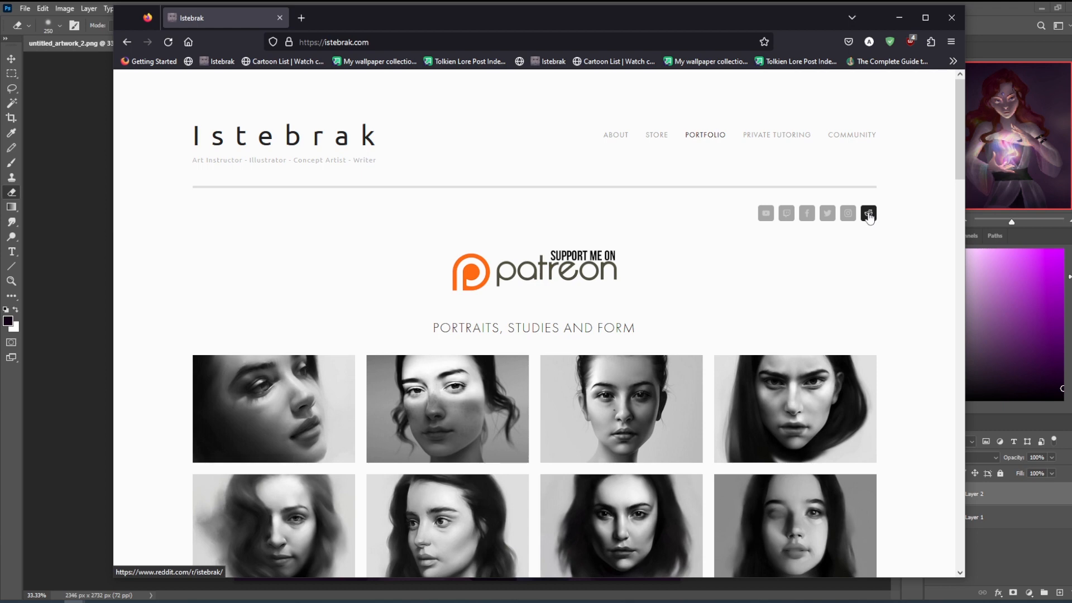
Open the website's Community page to show its Reddit and Discord links, and close the page.
left_click(862, 137)
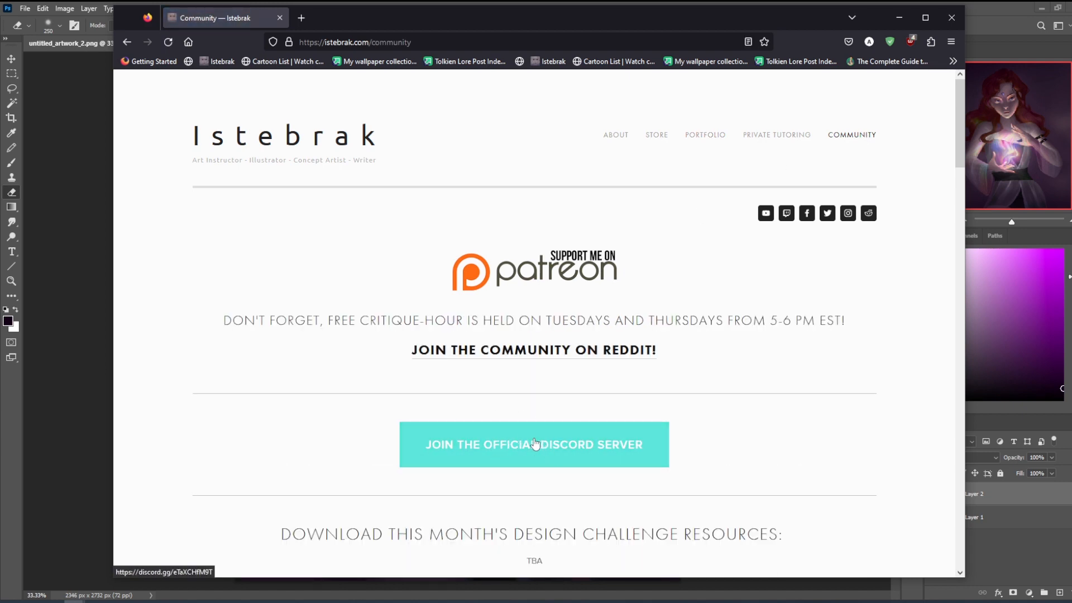
left_click(280, 18)
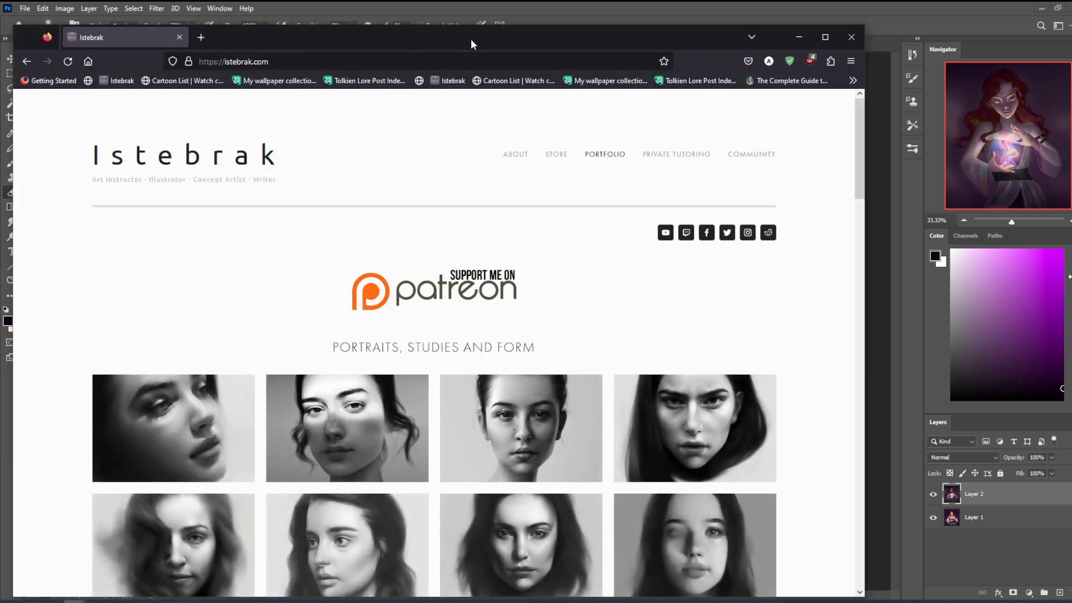
Reposition the istebrak.com window, view PortraitStudio and the brush sets on the Store page, and close the browser to return to Photoshop.
left_click_drag(470, 39, 561, 21)
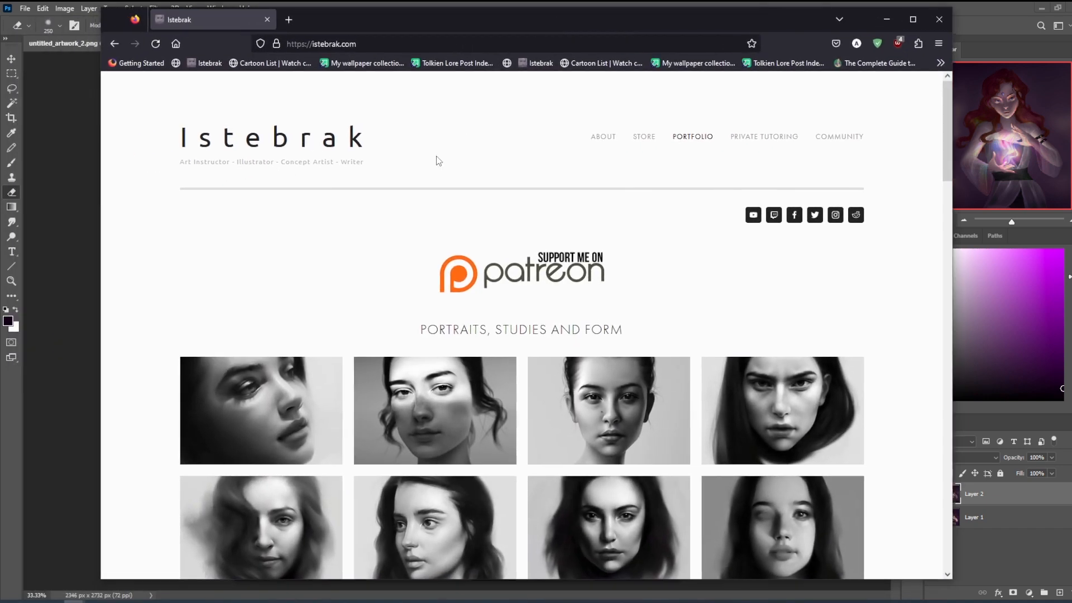
left_click(645, 140)
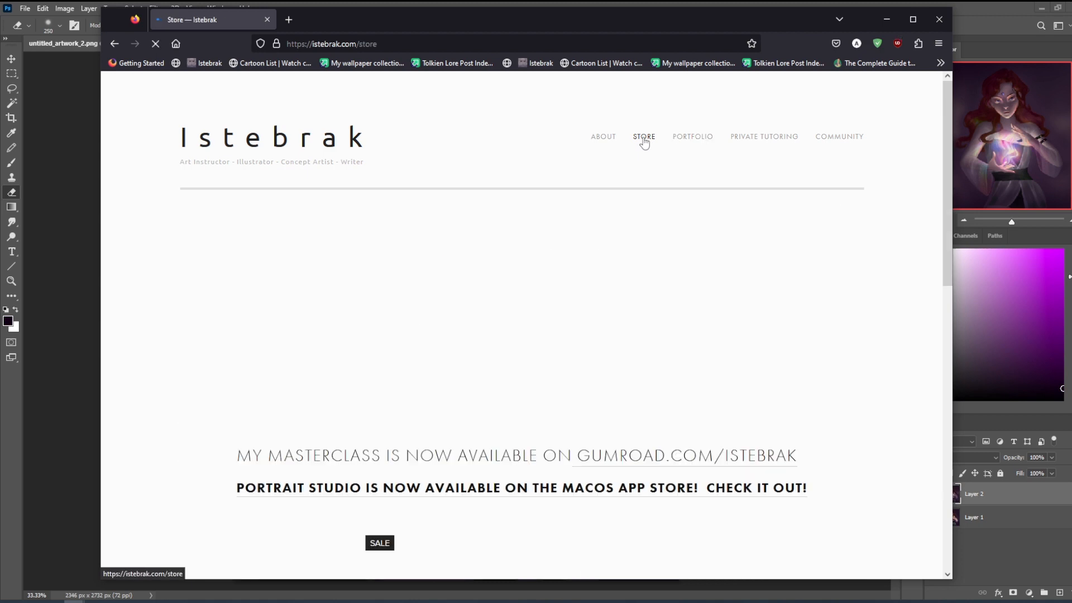
scroll(162, 386, "down", 1)
scroll(162, 385, "down", 5)
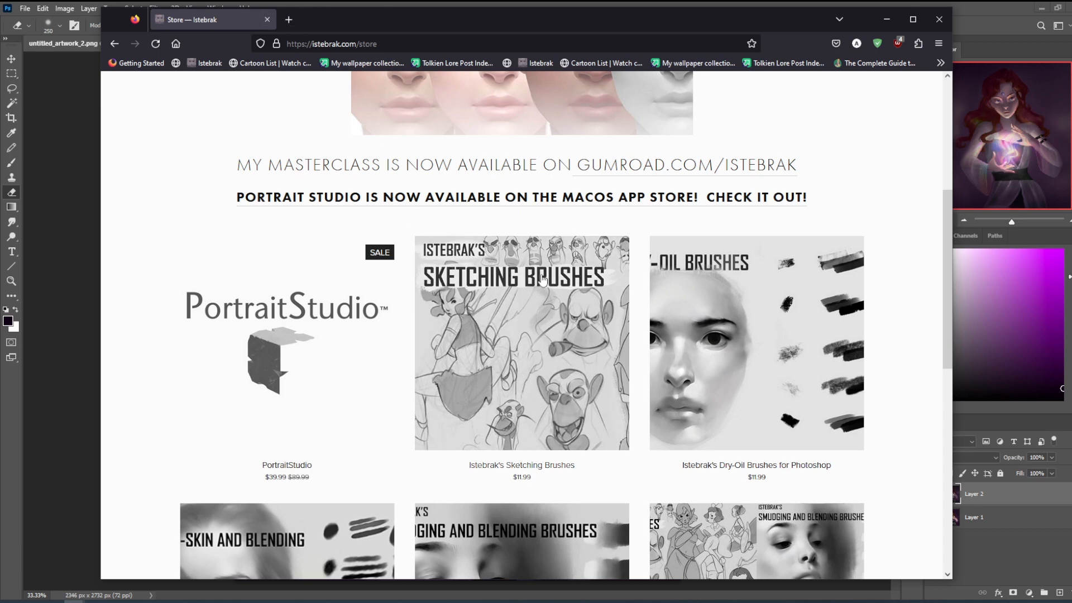
left_click(266, 19)
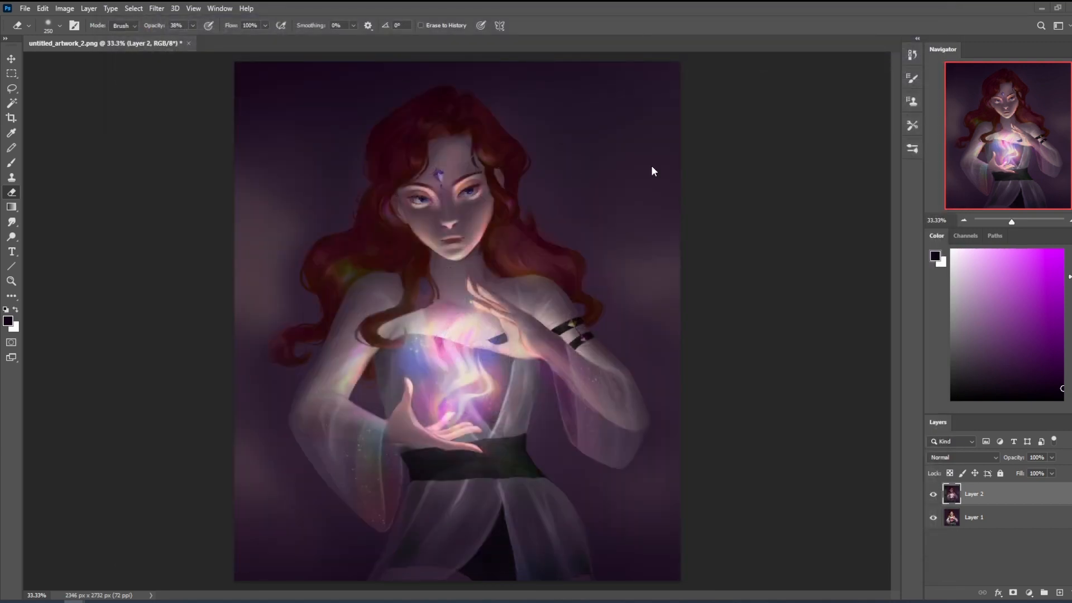